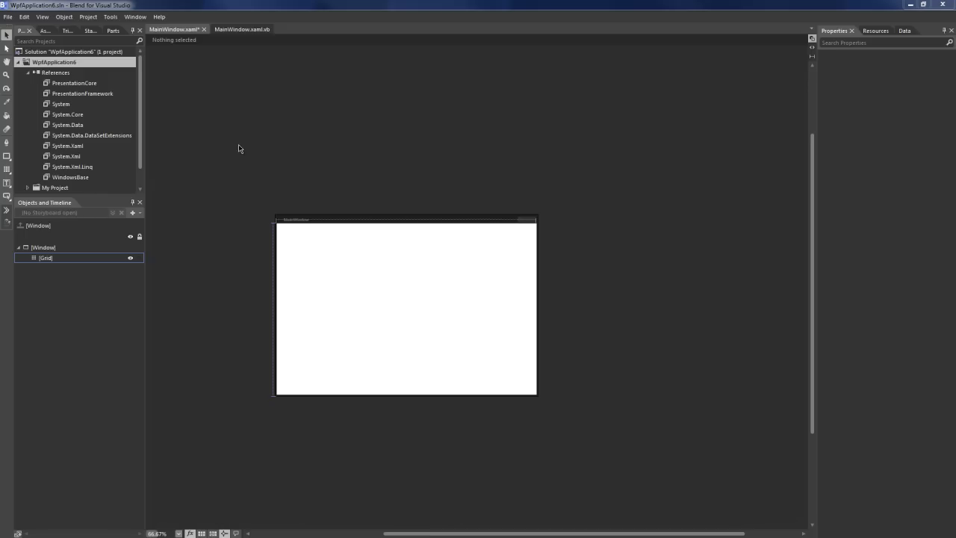
- Set the MainWindow's Width to 1280 and Height to 720
left_click(52, 247)
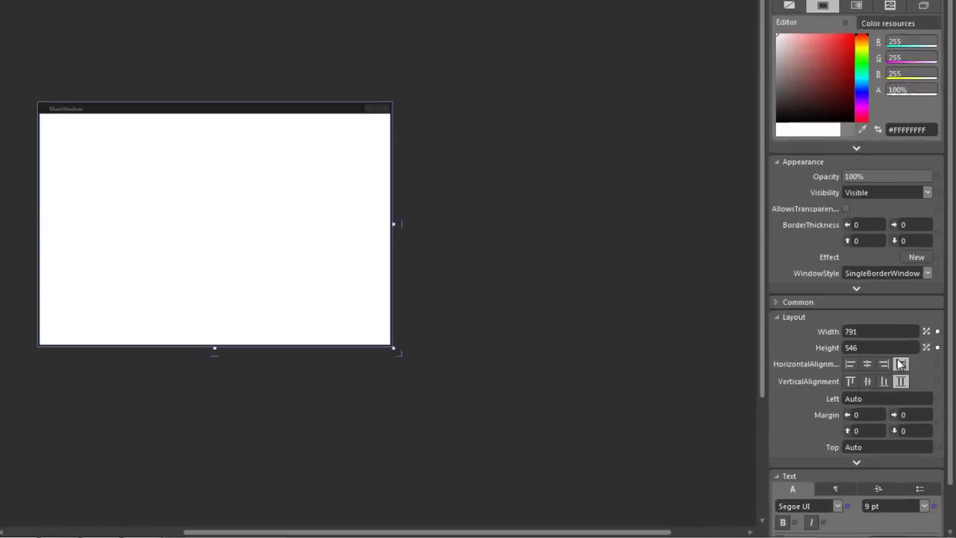
left_click_drag(873, 315, 871, 315)
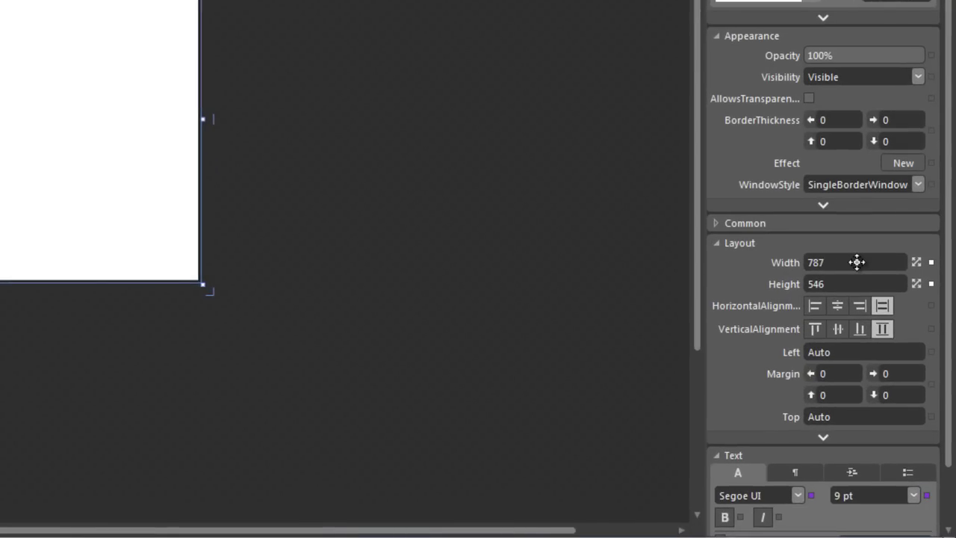
left_click(856, 262)
type("1280")
key("Tab")
type("720")
key("Return")
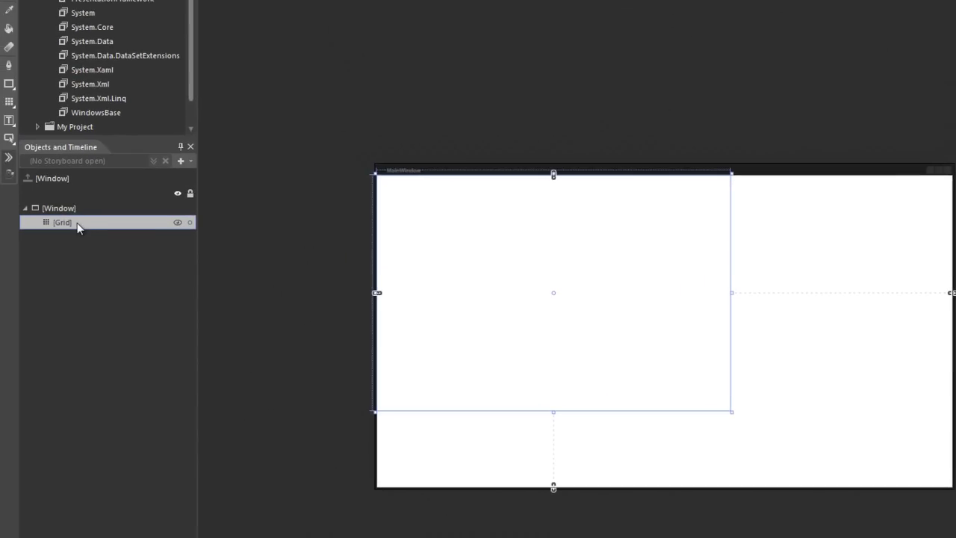
- Change the window's Grid layout type to a Viewbox
right_click(77, 223)
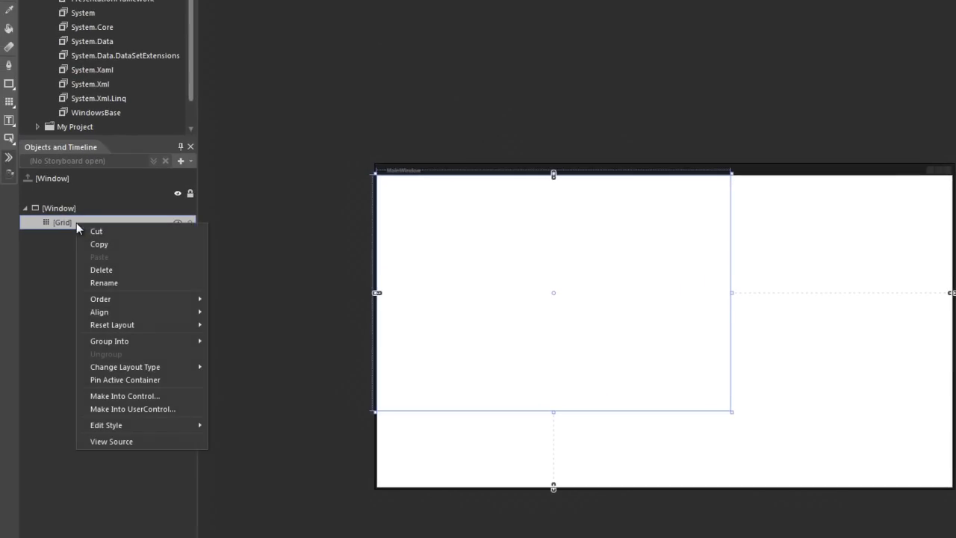
mouse_move(125, 369)
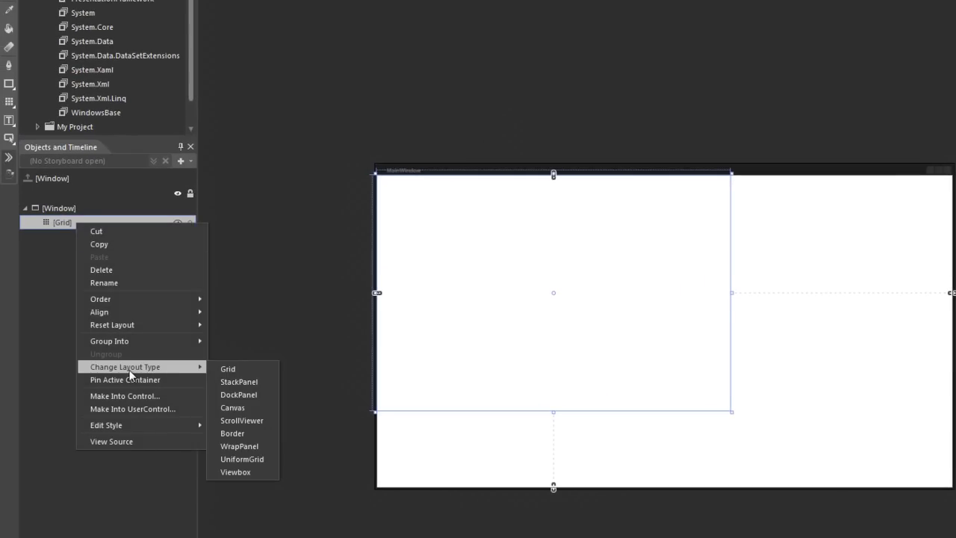
left_click(251, 469)
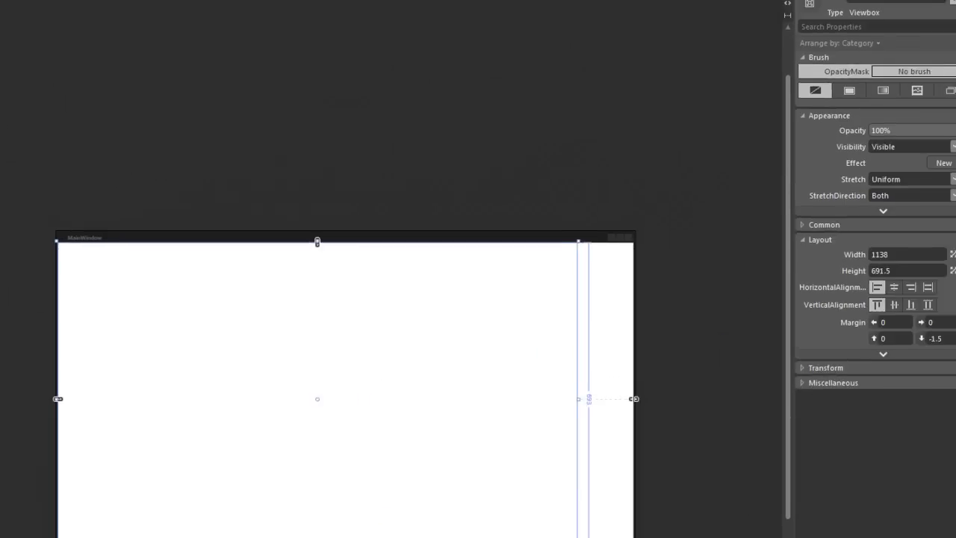
- Set the Viewbox's horizontal and vertical alignment to Stretch and its Stretch to None
left_click_drag(634, 399, 642, 399)
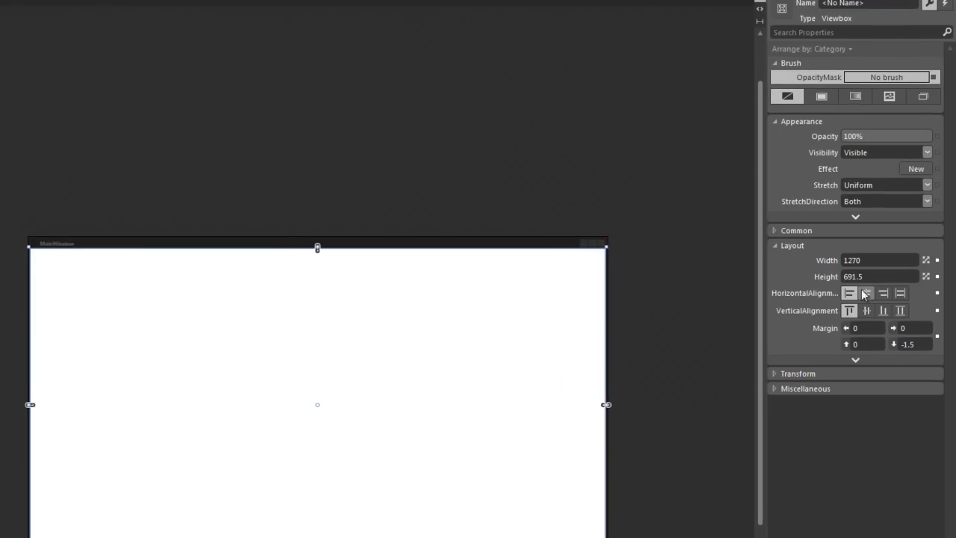
left_click(928, 287)
left_click(900, 310)
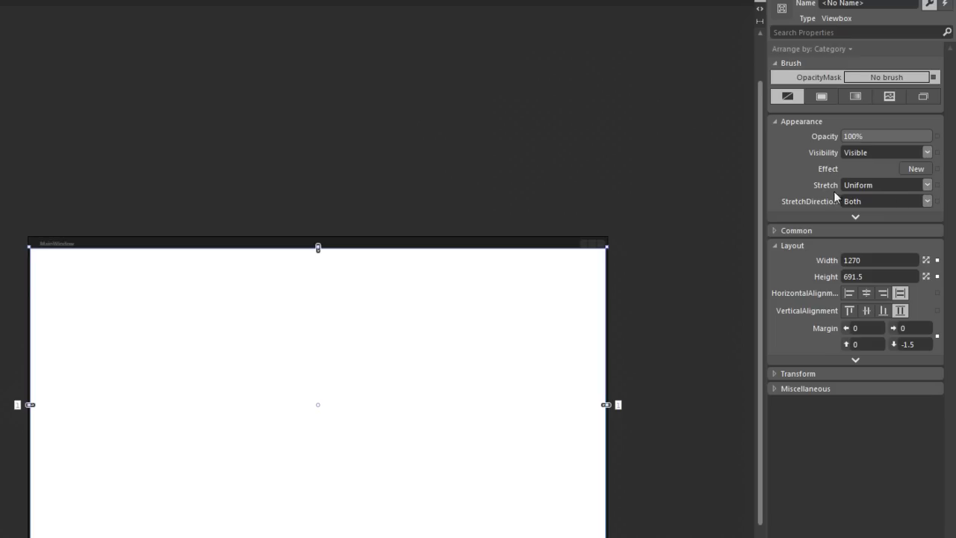
left_click(927, 187)
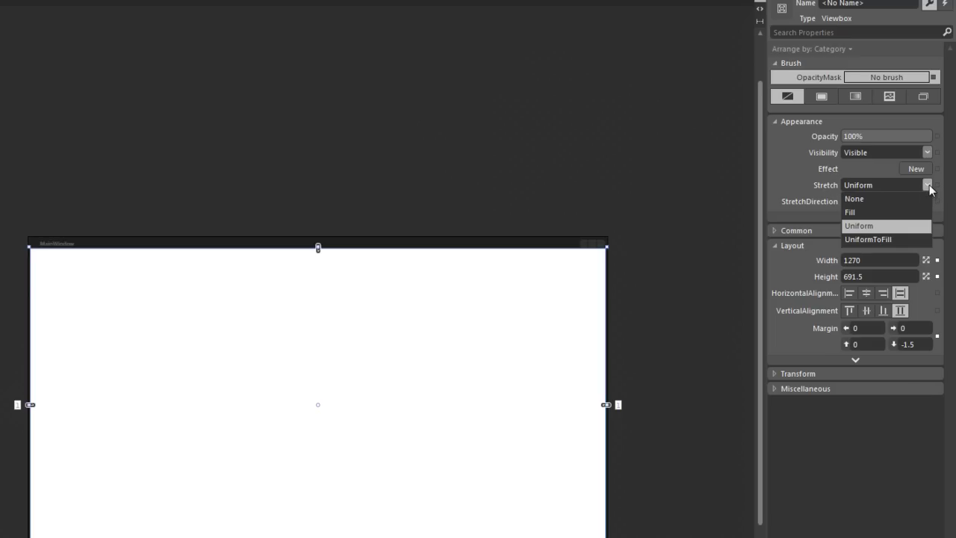
left_click(859, 199)
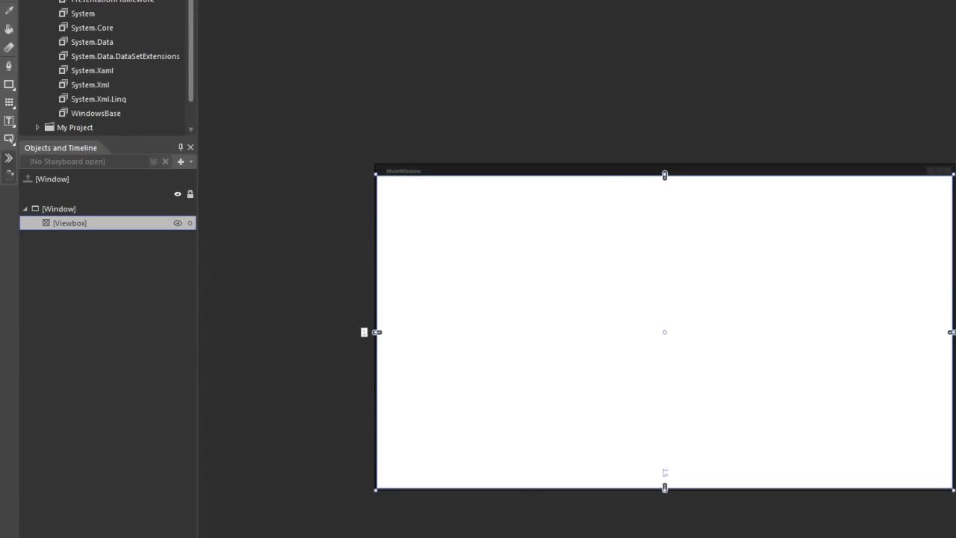
left_click(11, 104)
- Draw a new Grid inside the Viewbox with the Grid tool
left_click(37, 102)
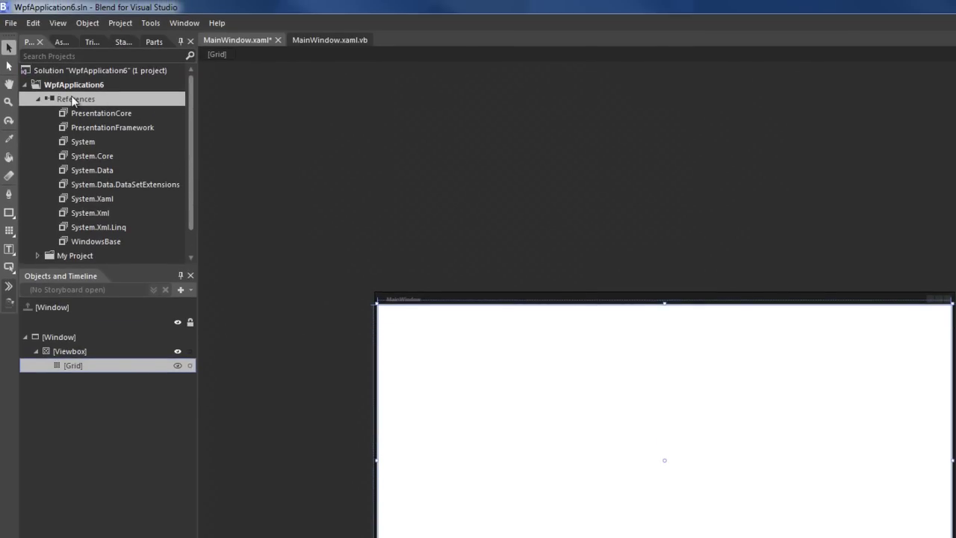
- Start adding a project reference and browse to C:\Program Files (x86)
right_click(72, 100)
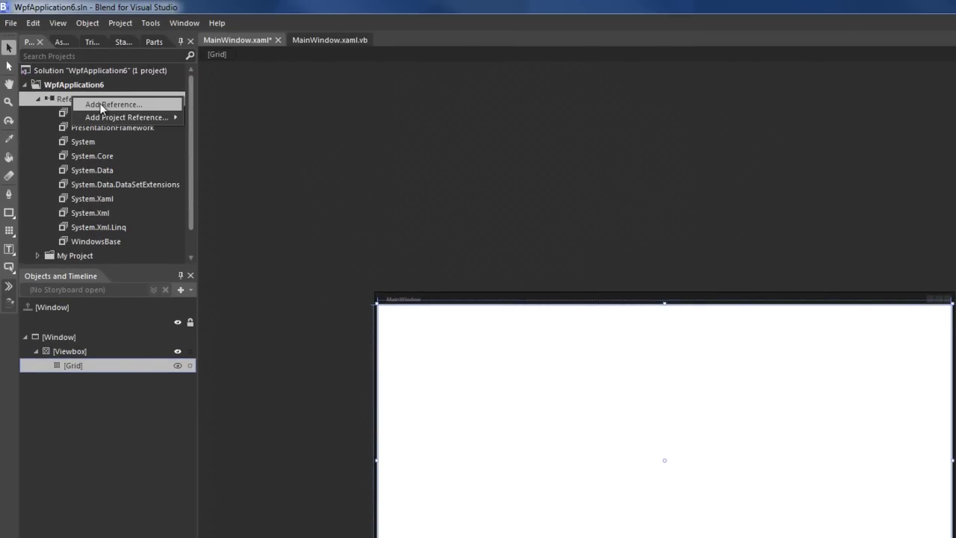
left_click(101, 106)
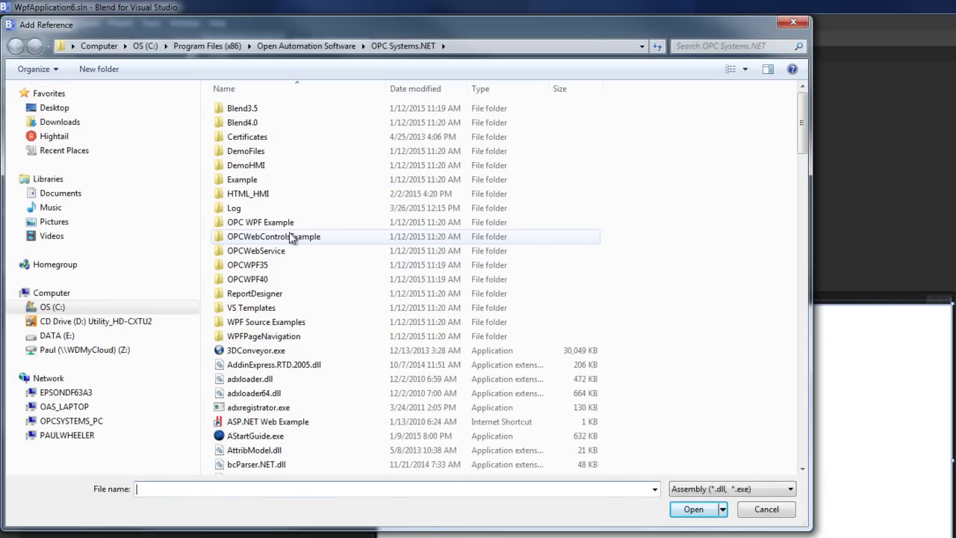
left_click(91, 308)
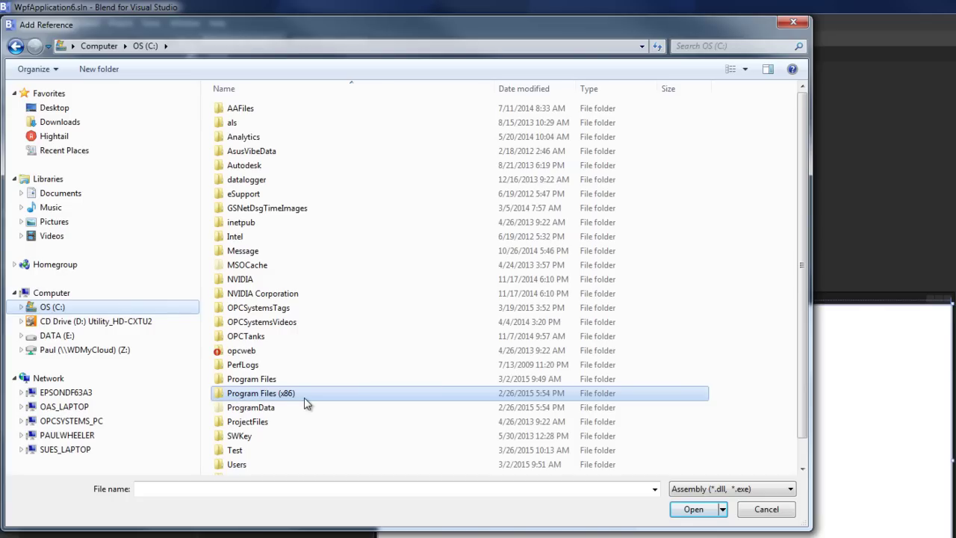
left_click(247, 381)
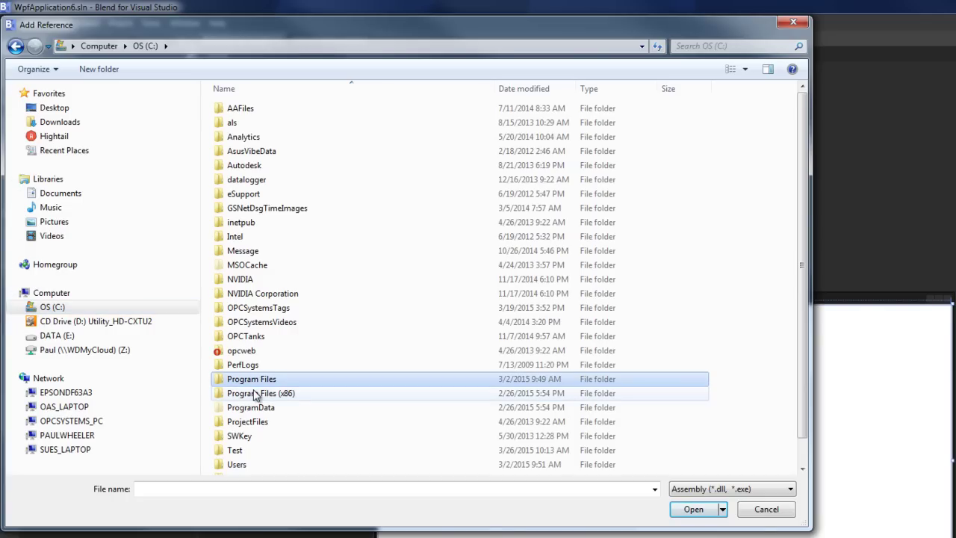
left_click(255, 393)
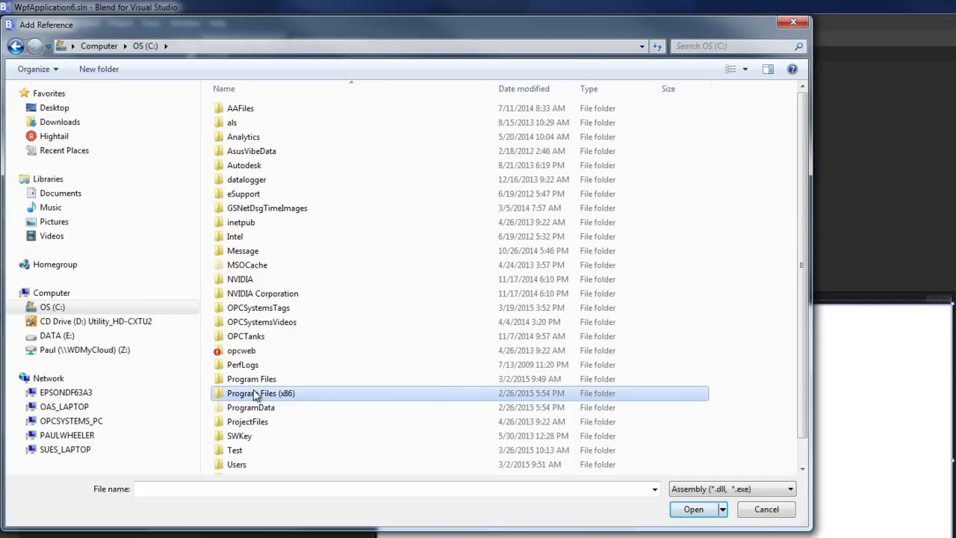
double_click(254, 394)
- Add OPCWPFDashboard.dll from Open Automation Software\OPC Systems.NET as a reference
scroll(363, 241, "down", 8)
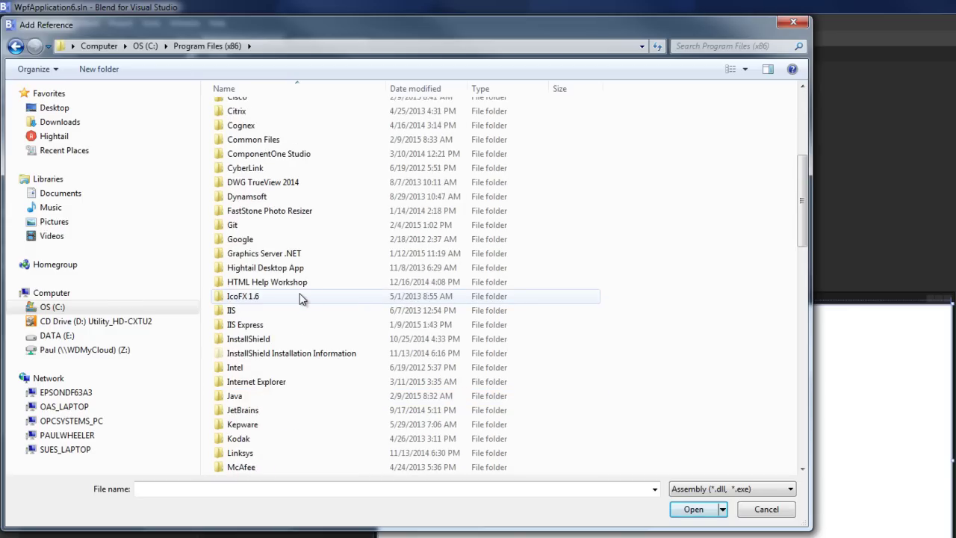
scroll(302, 299, "down", 12)
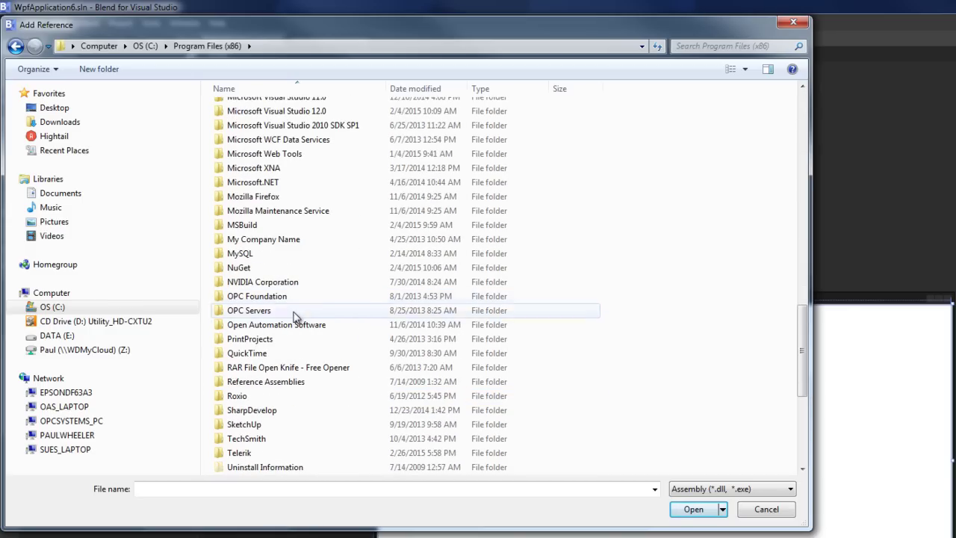
double_click(293, 329)
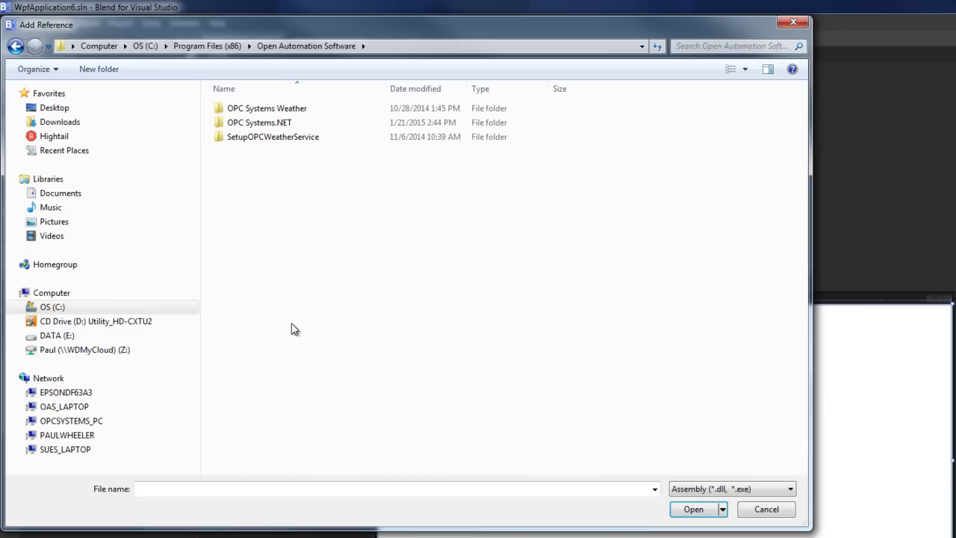
double_click(254, 124)
scroll(341, 286, "down", 7)
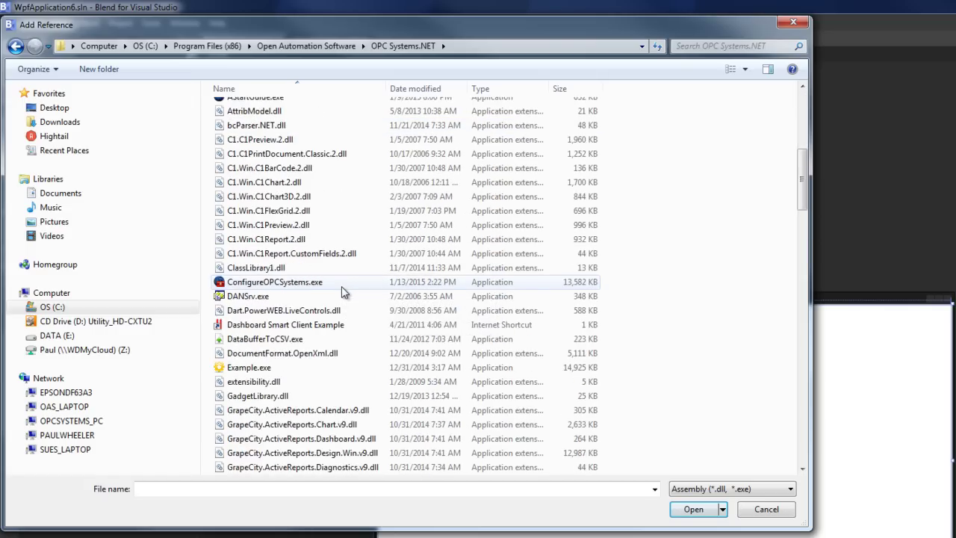
scroll(341, 286, "down", 20)
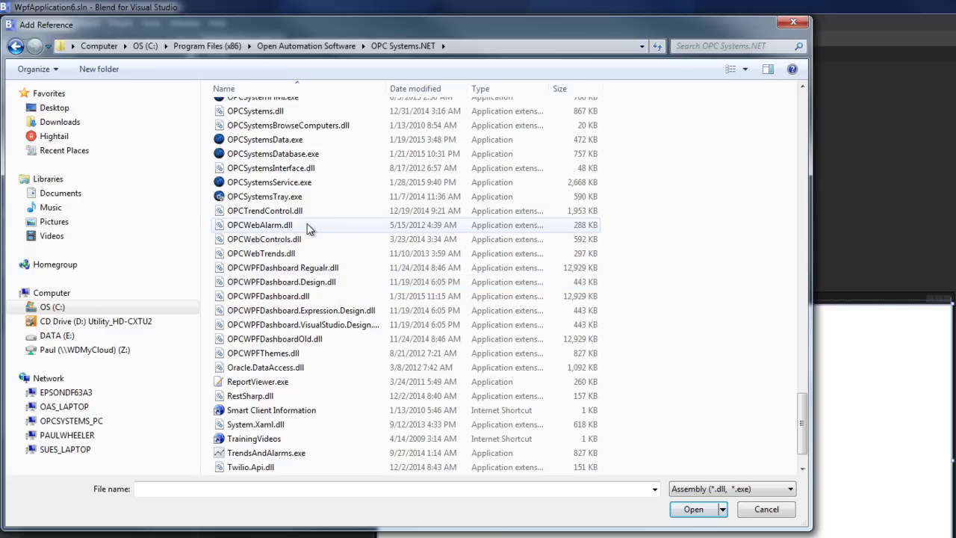
left_click(295, 296)
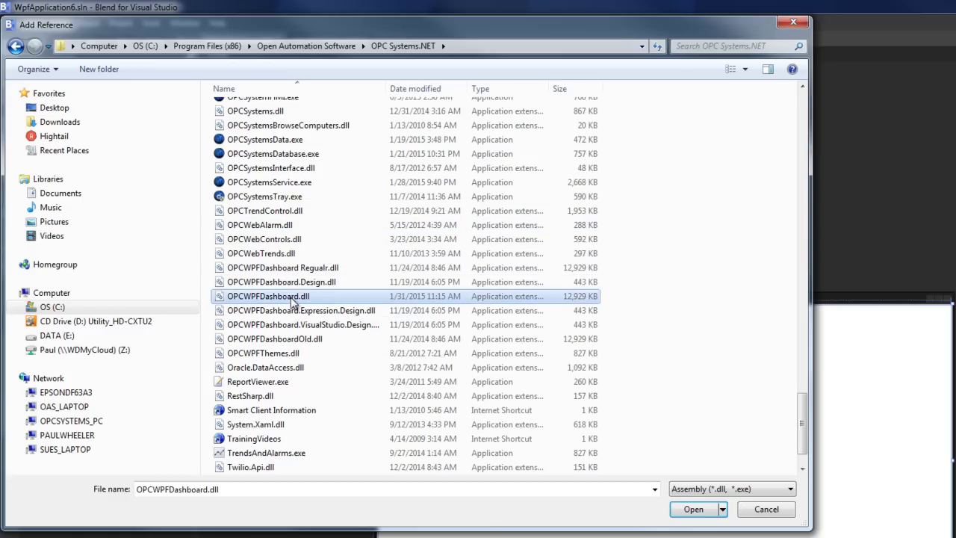
left_click(696, 510)
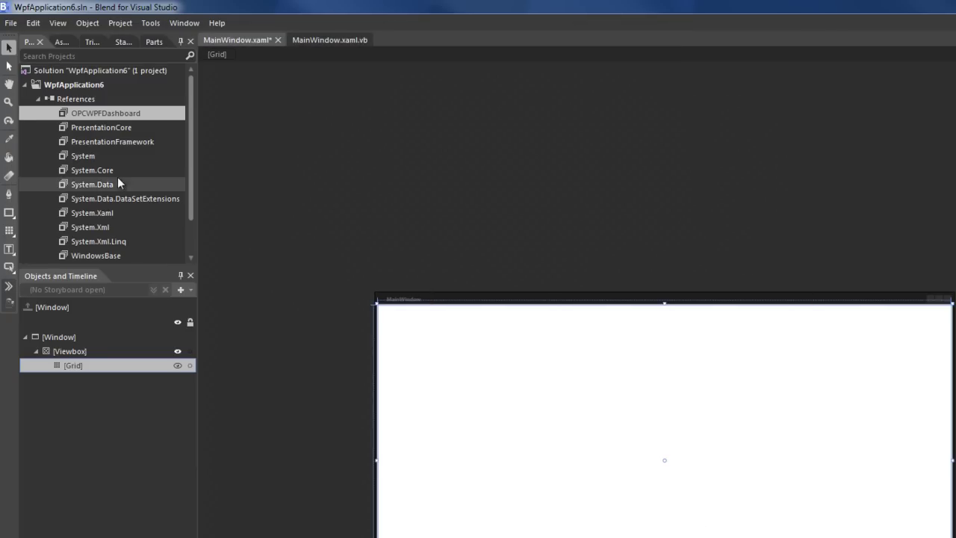
- Search the Assets library for OPCWPF and pick an OPCWPF control as the drawing tool
left_click(10, 289)
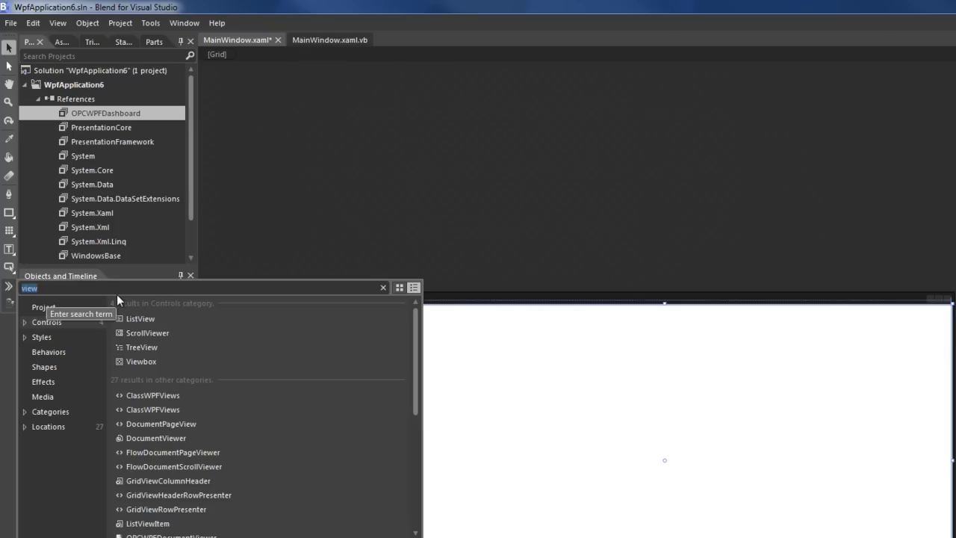
type("OPCWPF")
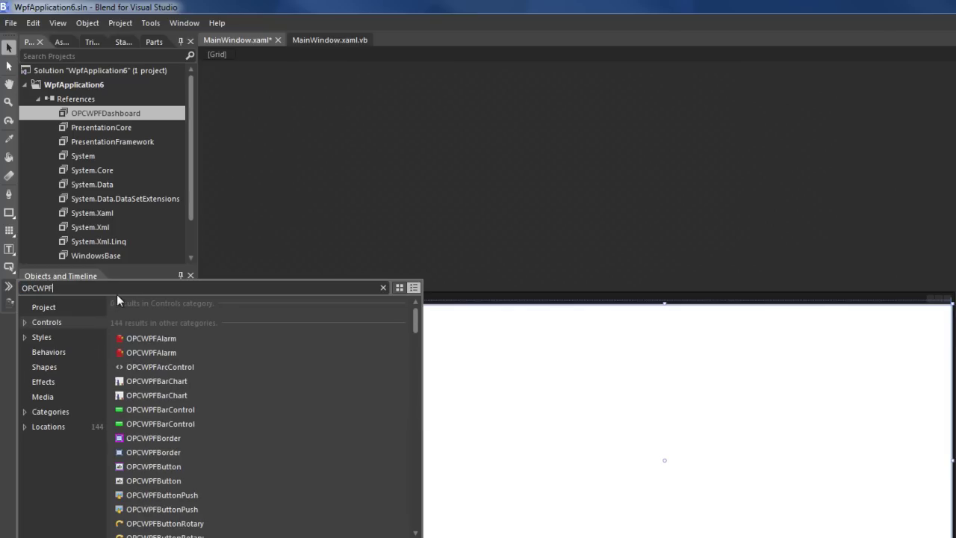
left_click(10, 304)
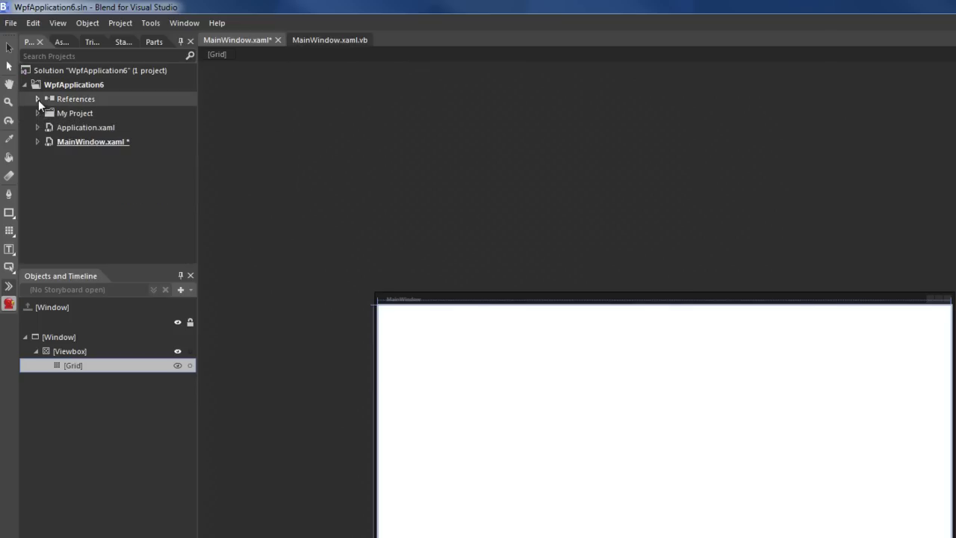
- Add a new folder named Images to the WpfApplication6 project and bring up its context menu
left_click(39, 99)
left_click(71, 85)
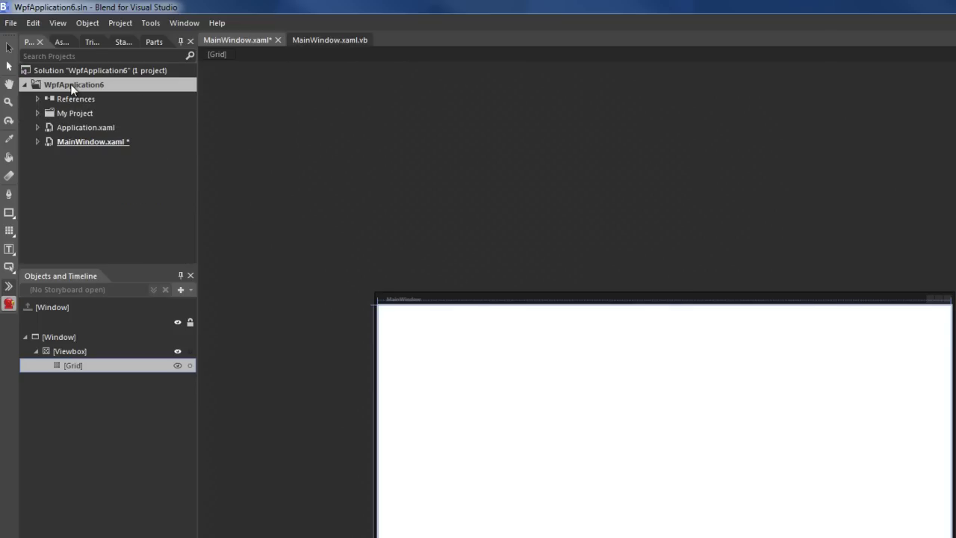
right_click(70, 84)
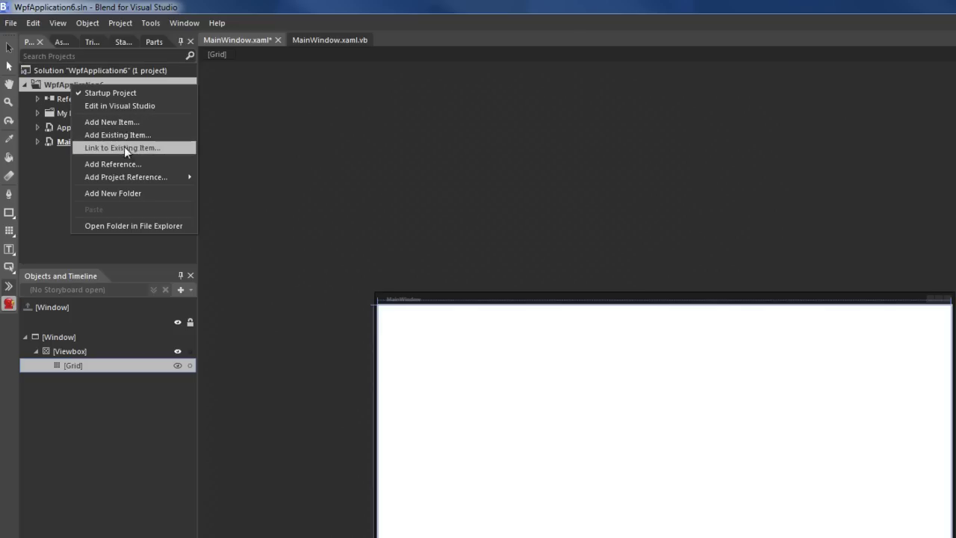
left_click(120, 193)
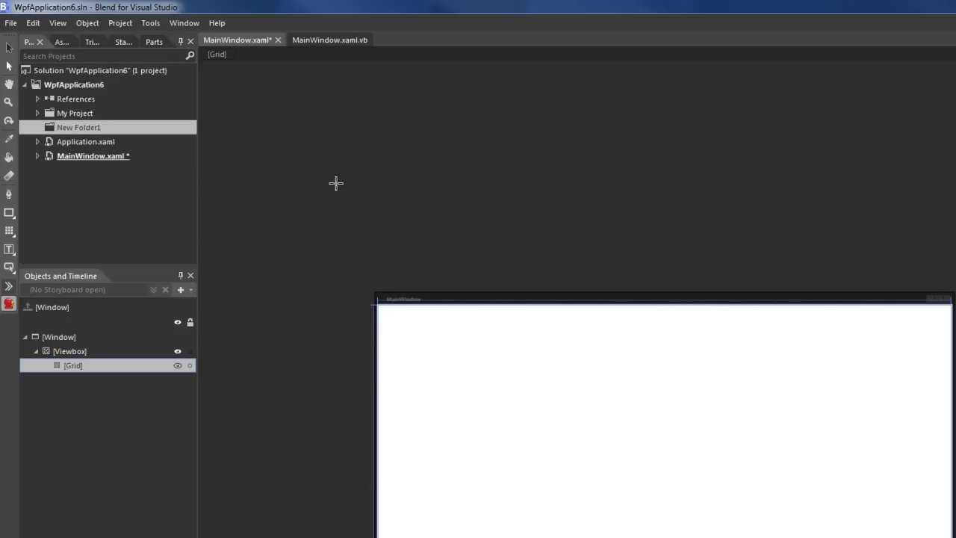
left_click(95, 127)
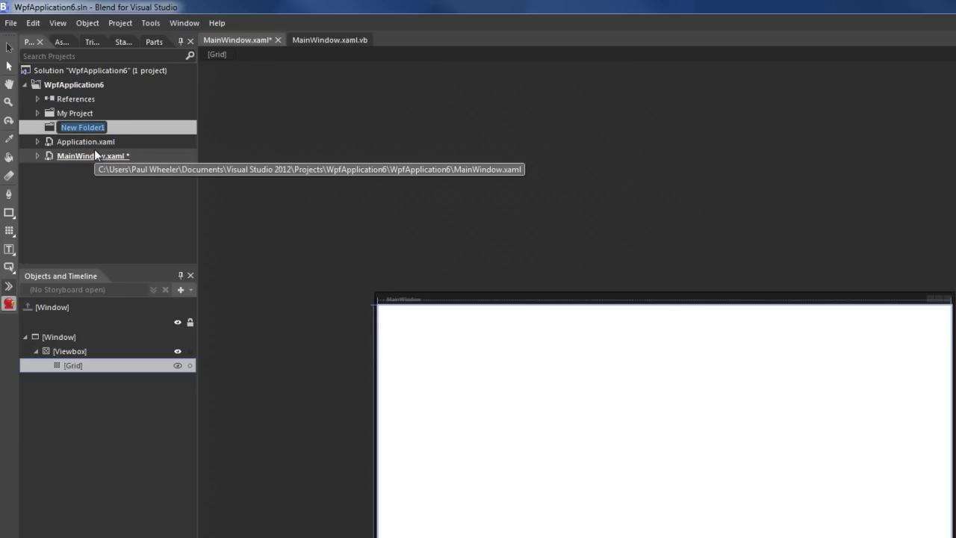
type("Images")
key("Return")
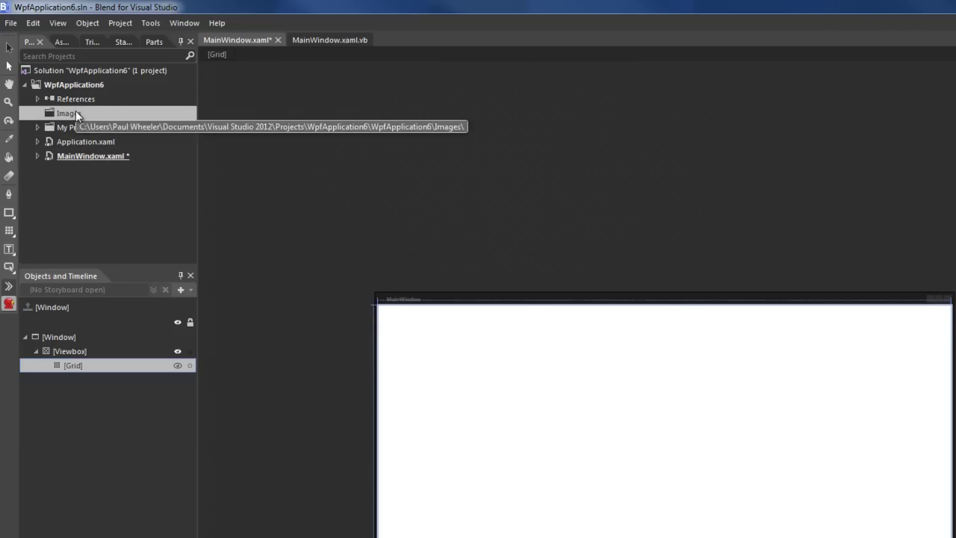
right_click(75, 111)
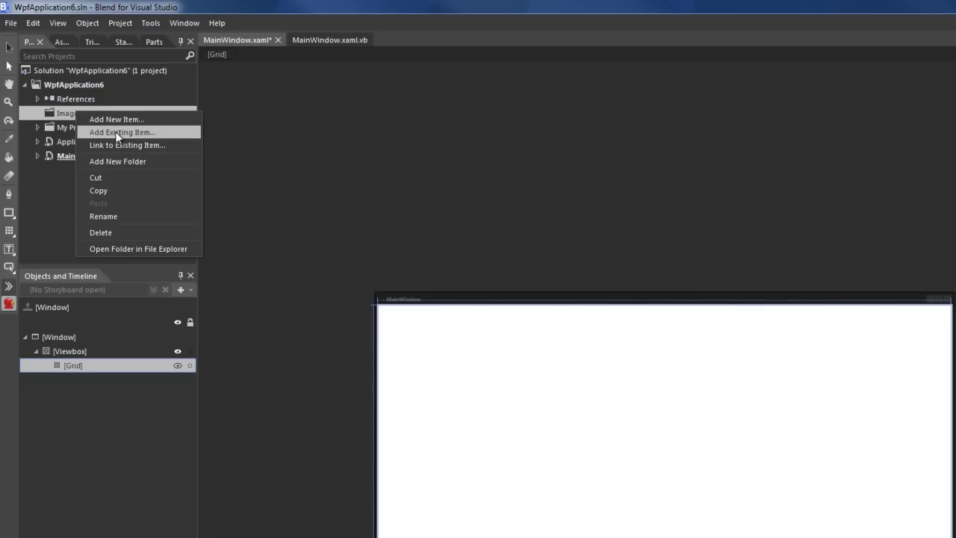
- Import Background.png and the green, red and yellow motor and valve PNGs into Images, accepting the copy
left_click(115, 131)
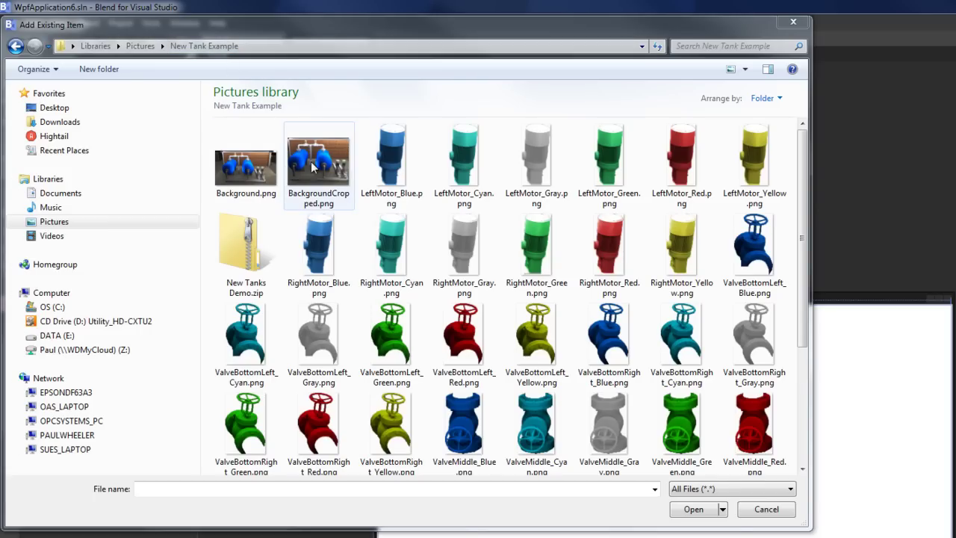
left_click(260, 175)
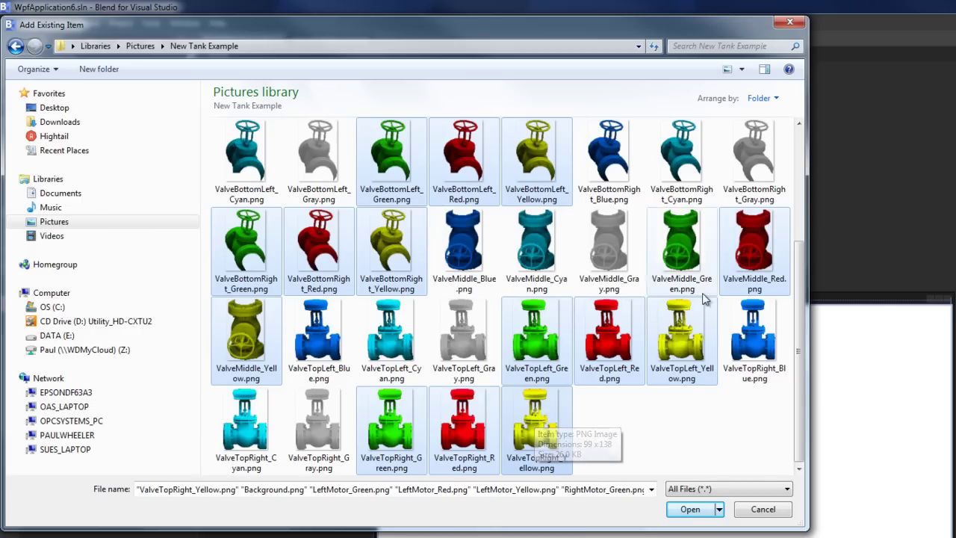
left_click(688, 513)
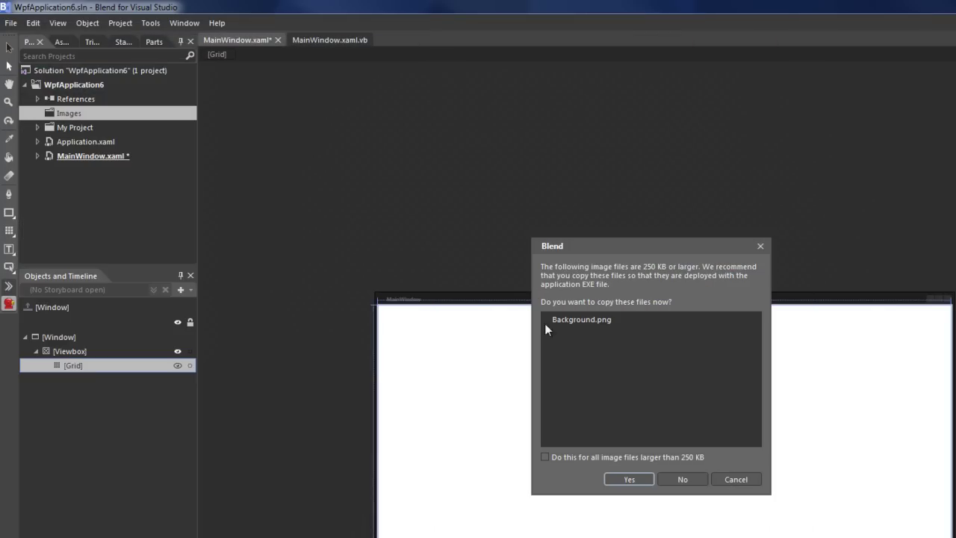
key("Return")
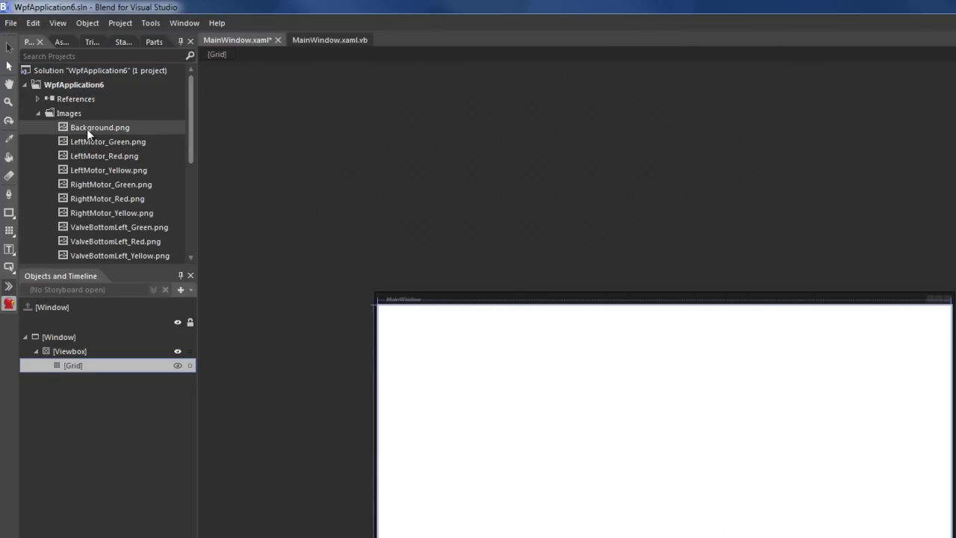
- Place Background.png from the Images folder onto the artboard
mouse_move(87, 132)
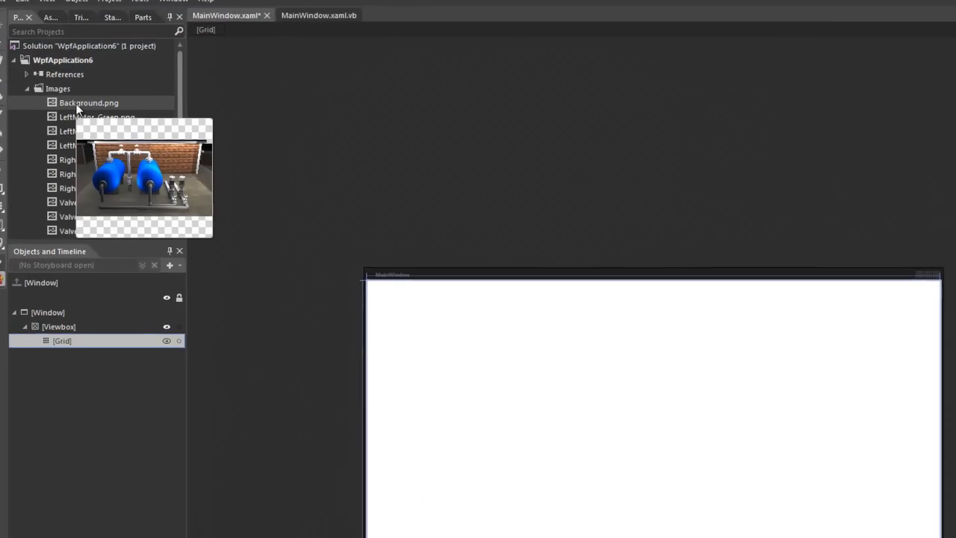
left_click(86, 128)
double_click(38, 17)
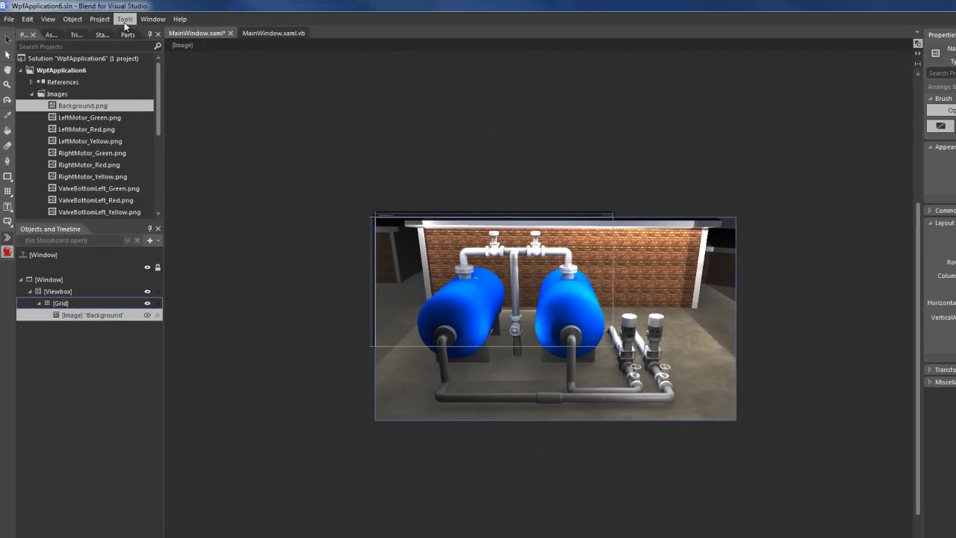
- Make an ImageBrush resource named Background from the placed picture
left_click(125, 21)
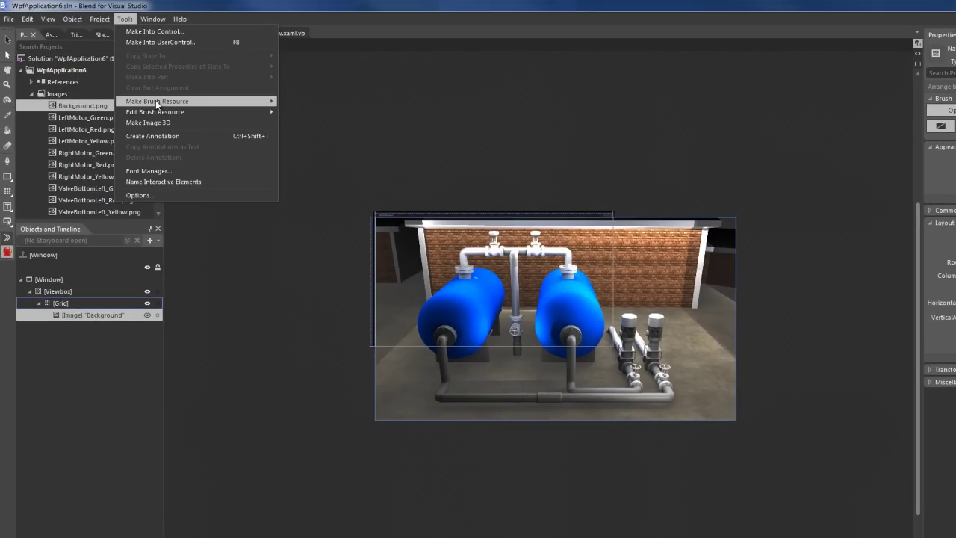
mouse_move(157, 104)
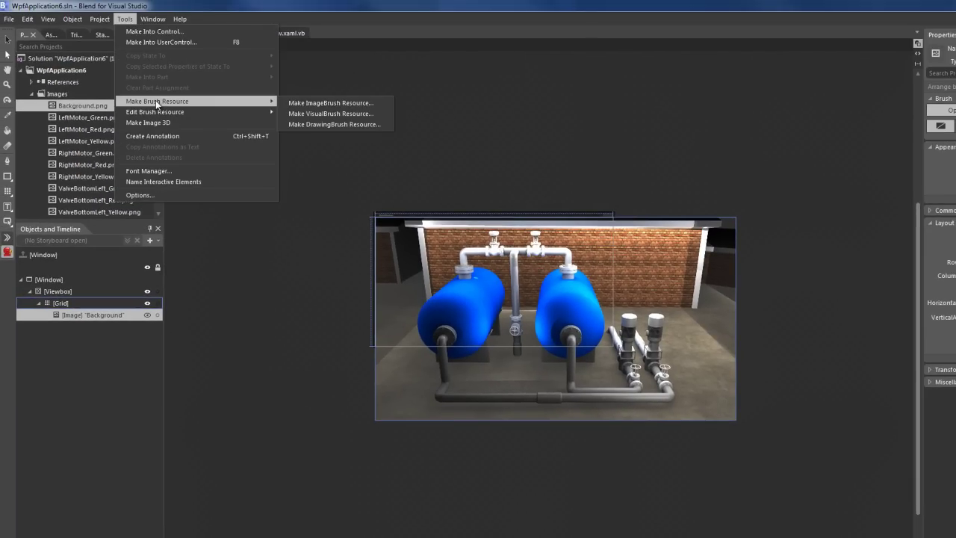
left_click(314, 104)
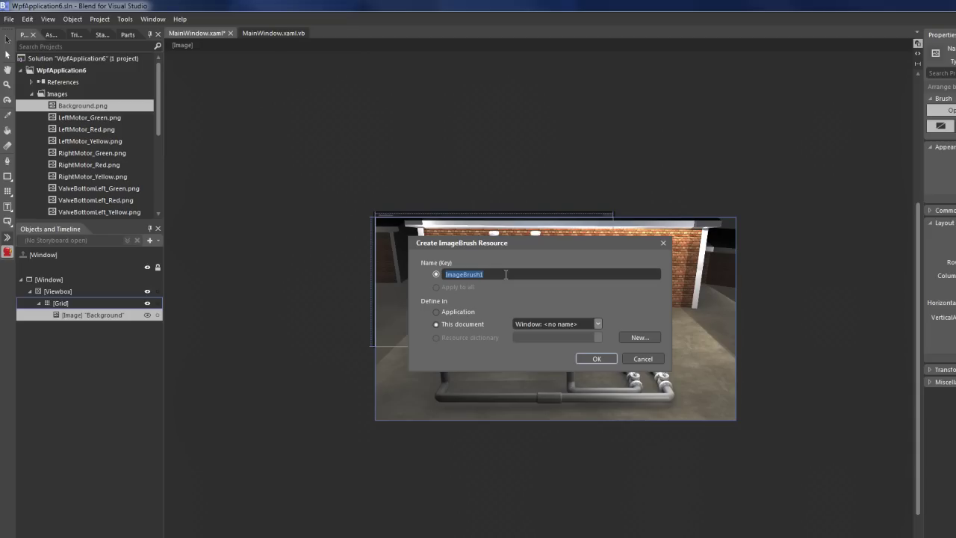
type("B")
key("Return")
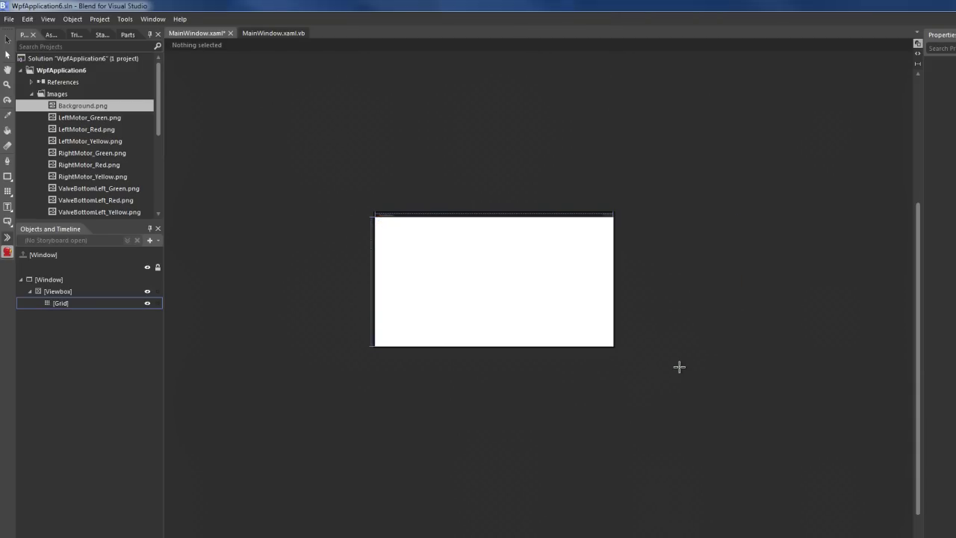
- Set the main Grid's Background to the Background image brush resource
left_click(58, 302)
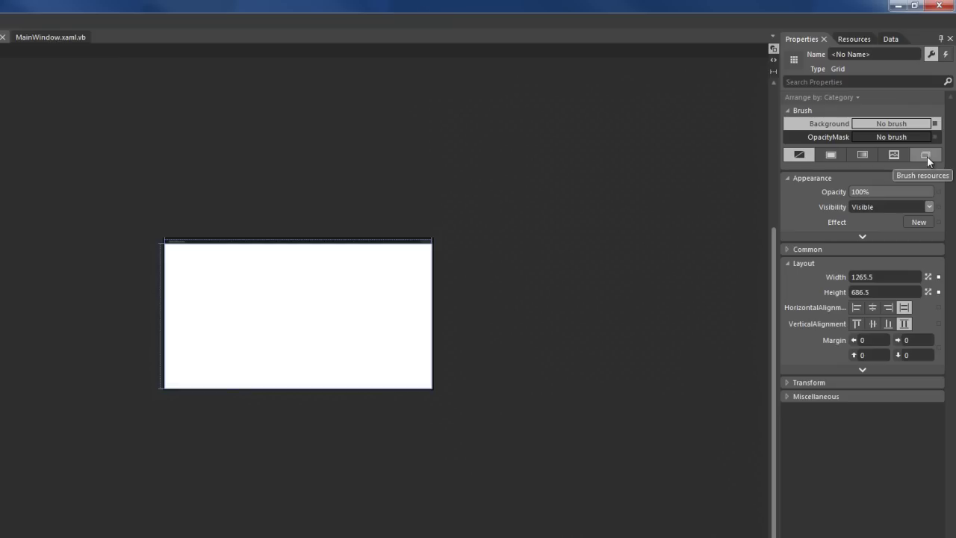
left_click(927, 155)
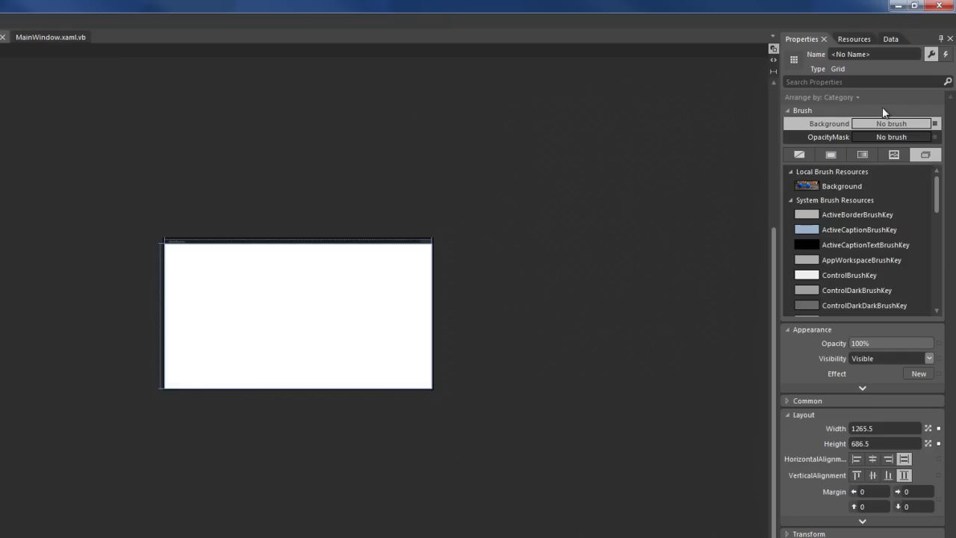
left_click(838, 188)
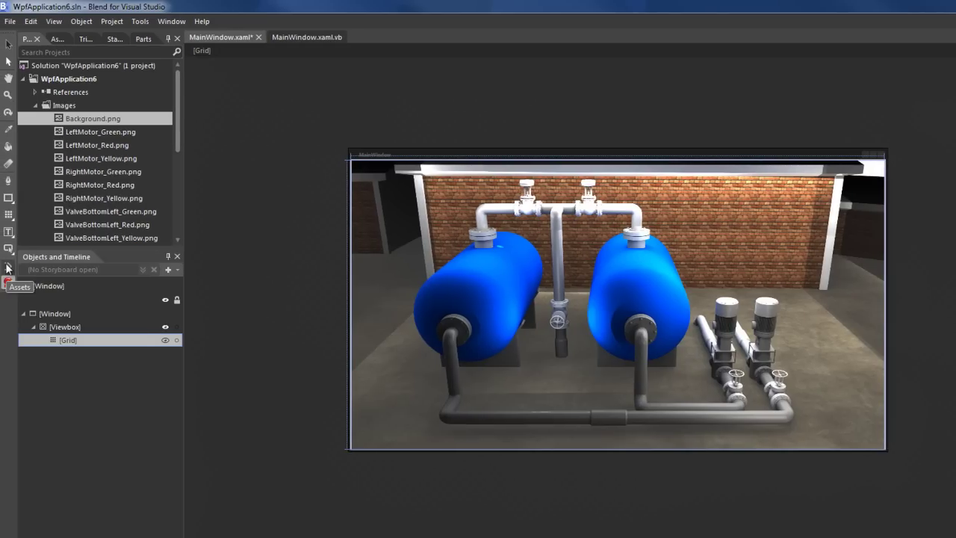
left_click(7, 268)
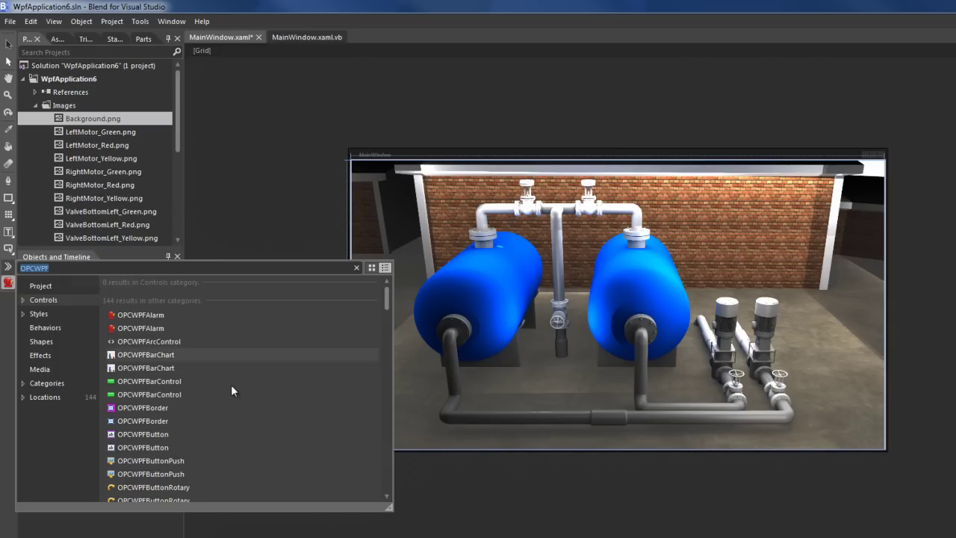
- Draw an OPCWPFImage over the left valve with Source ValveTopLeft_Yellow.png
left_click(70, 268)
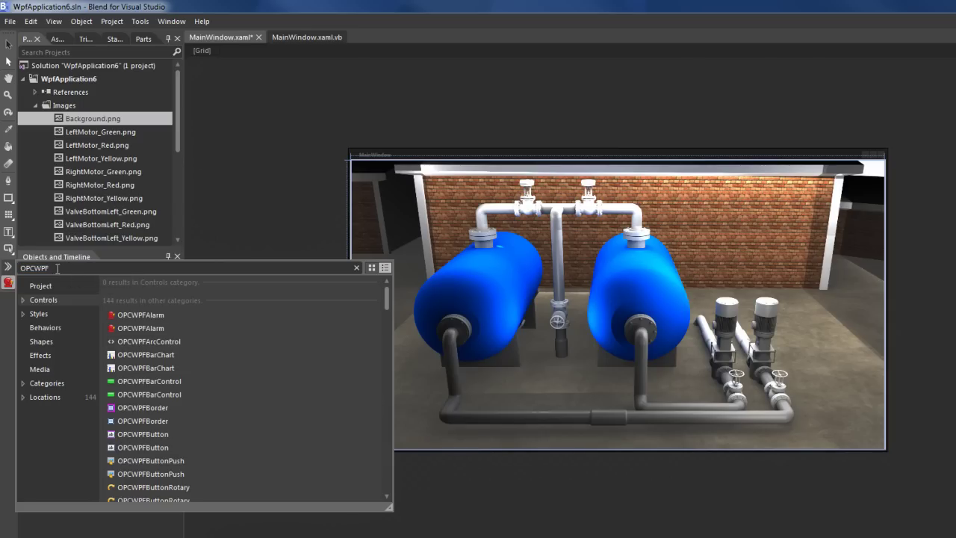
type("Image")
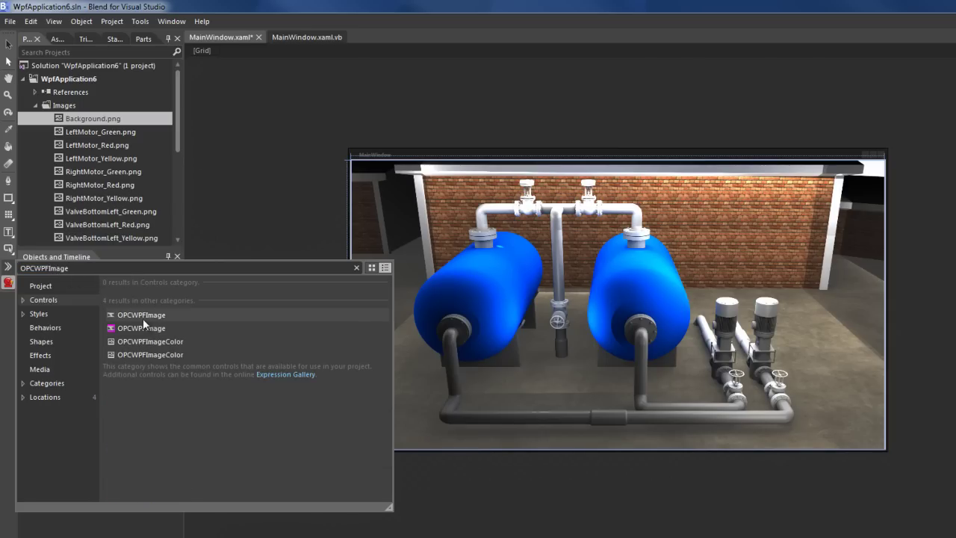
left_click(142, 318)
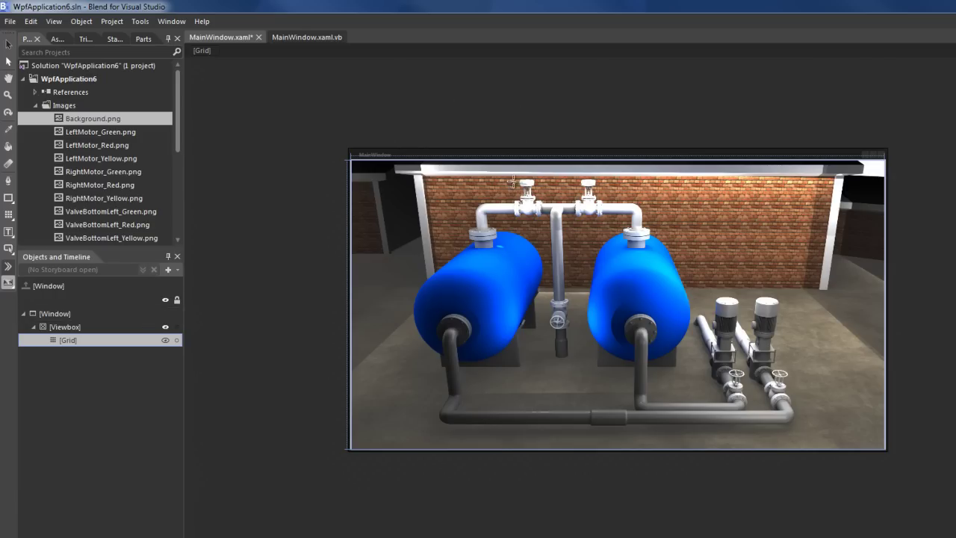
left_click_drag(510, 176, 546, 218)
scroll(545, 218, "up", 4)
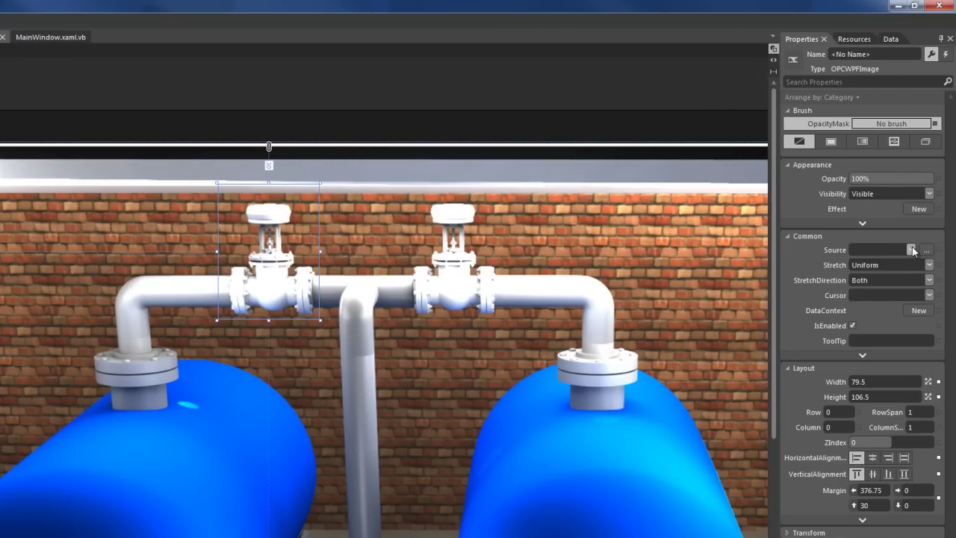
left_click(911, 249)
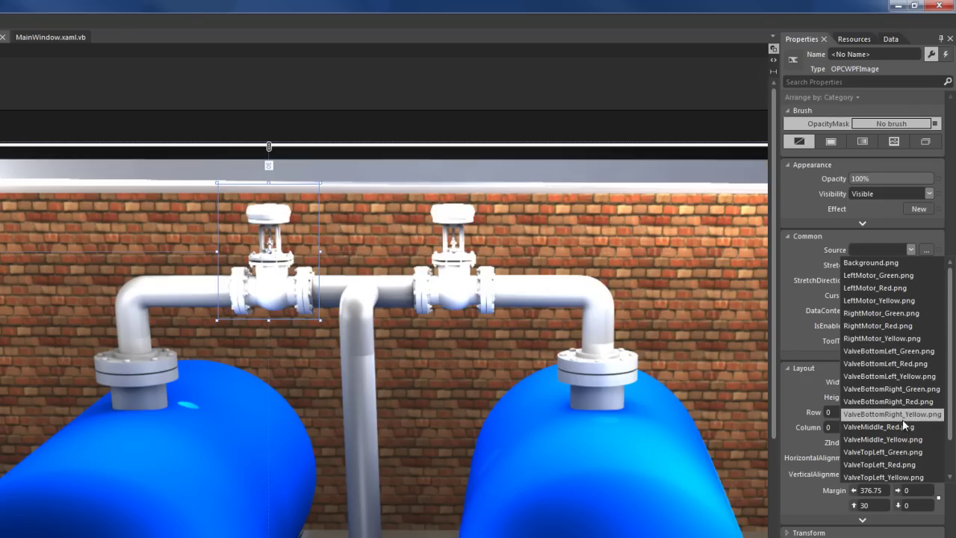
left_click(883, 476)
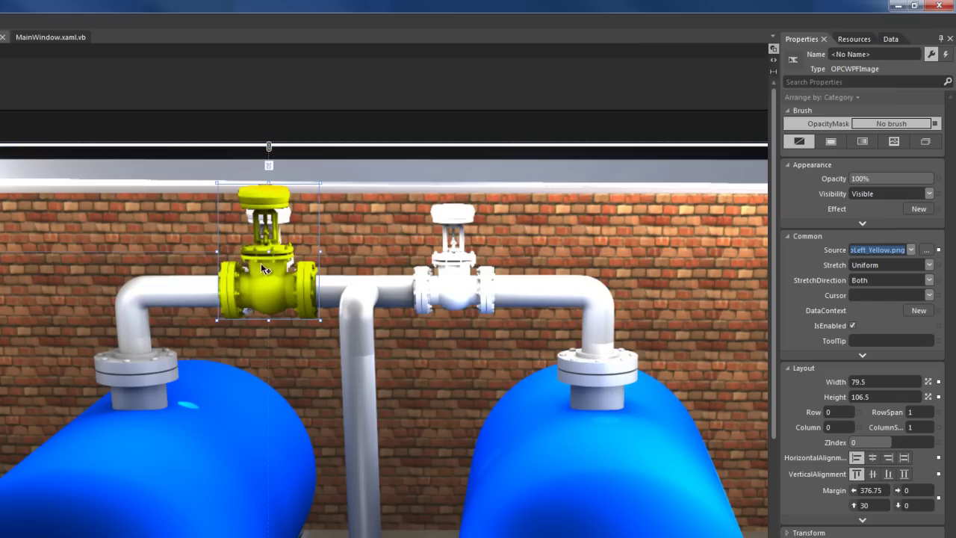
- Move and narrow the yellow valve image to 69.5 × 106.5 so it covers the pipe valve
scroll(277, 260, "up", 3)
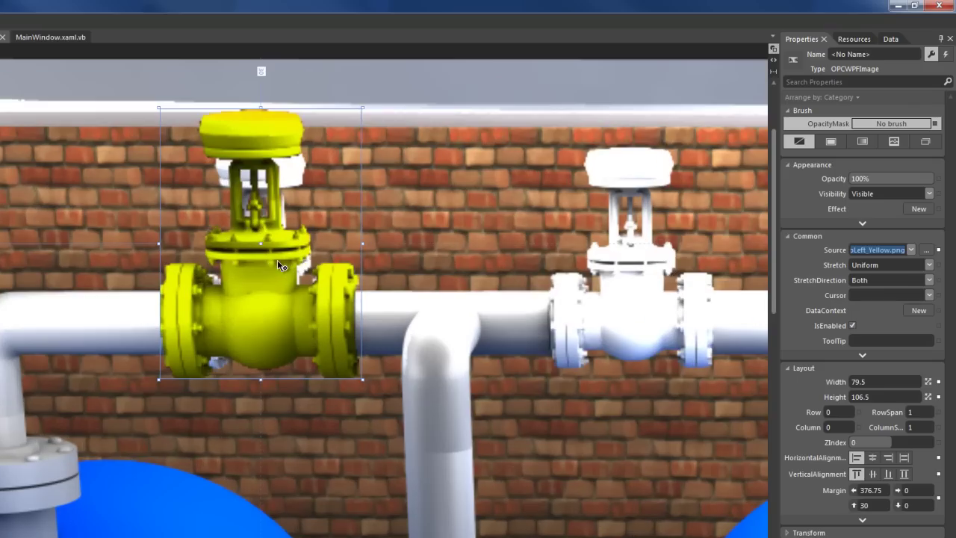
left_click_drag(252, 147, 262, 148)
left_click_drag(373, 250, 350, 250)
left_click_drag(257, 224, 265, 250)
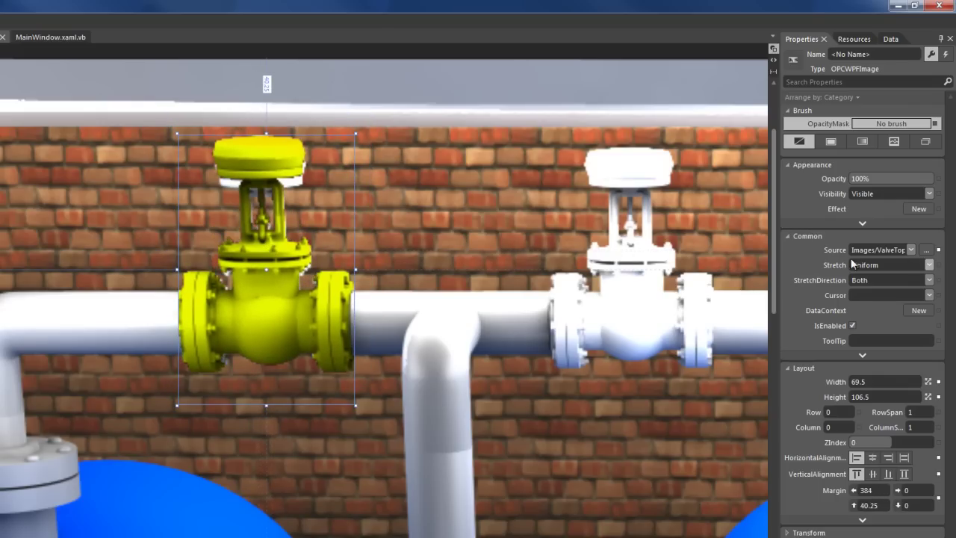
- Set the yellow valve image's Stretch to Fill and trim its height to about 88.75
left_click(929, 265)
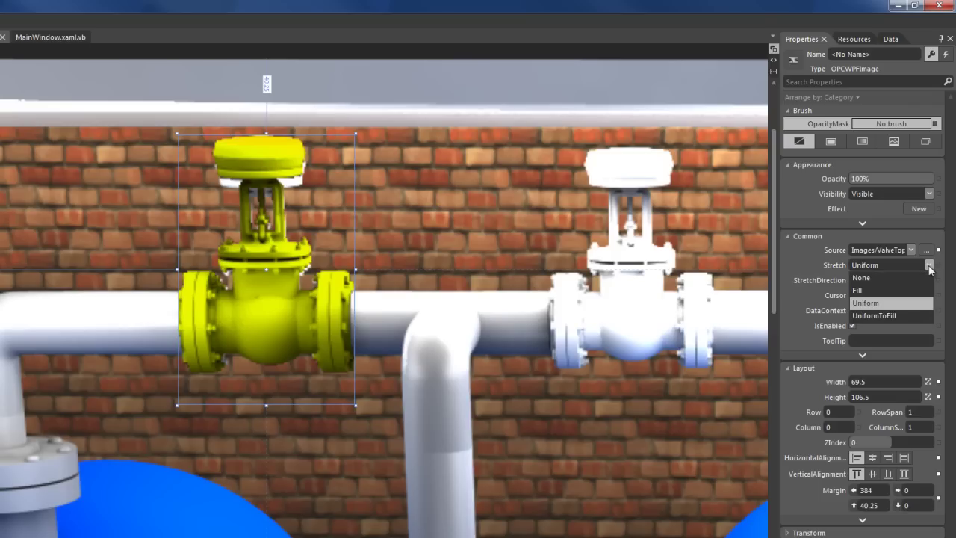
left_click(879, 291)
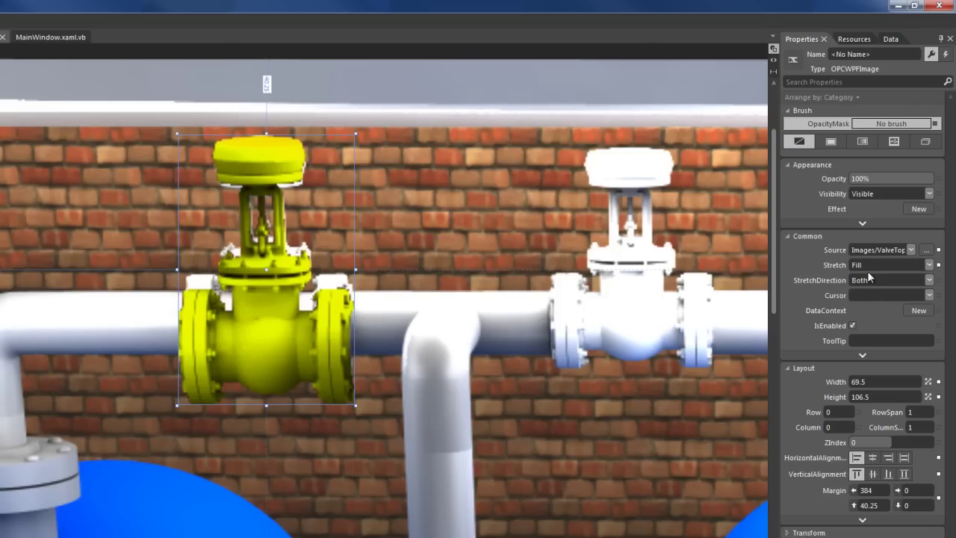
left_click_drag(265, 405, 265, 378)
left_click_drag(266, 135, 266, 137)
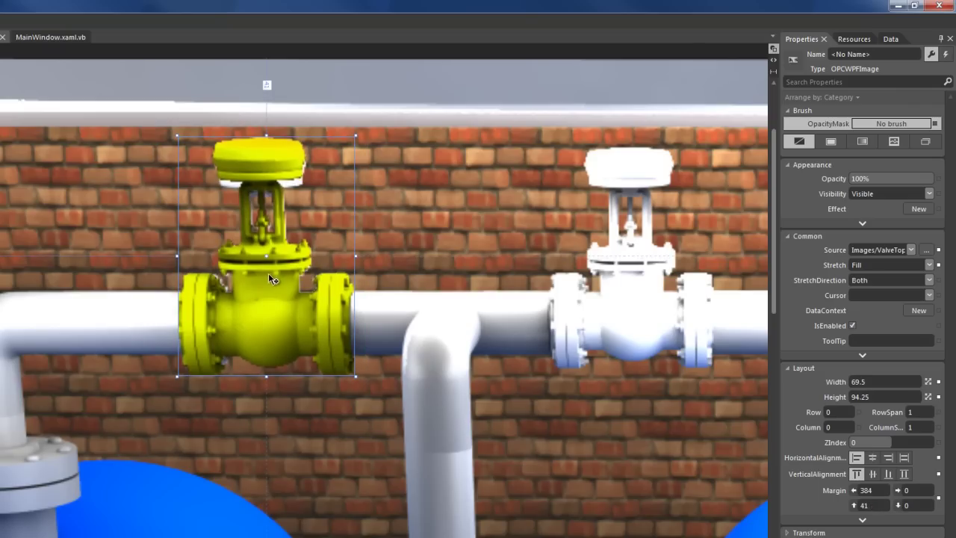
left_click_drag(273, 281, 291, 248)
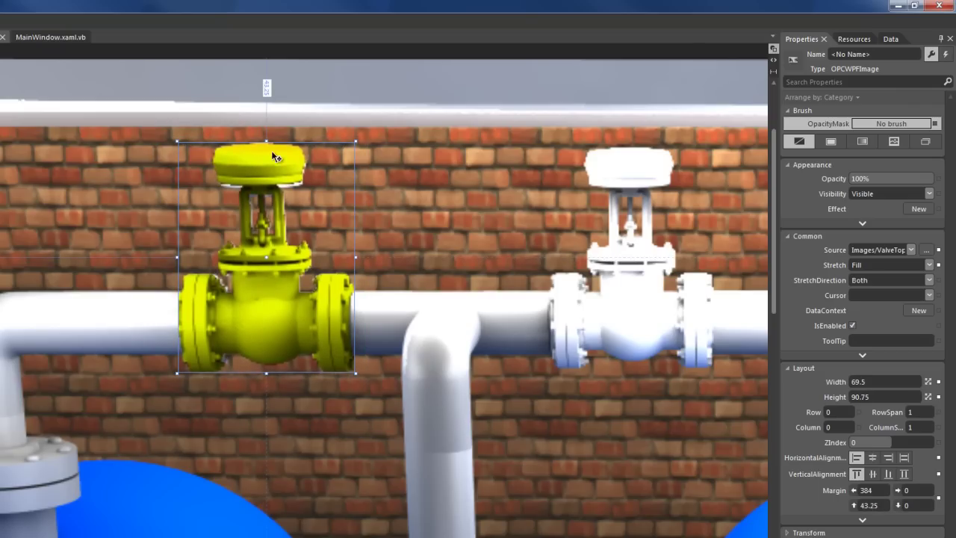
left_click_drag(265, 141, 265, 141)
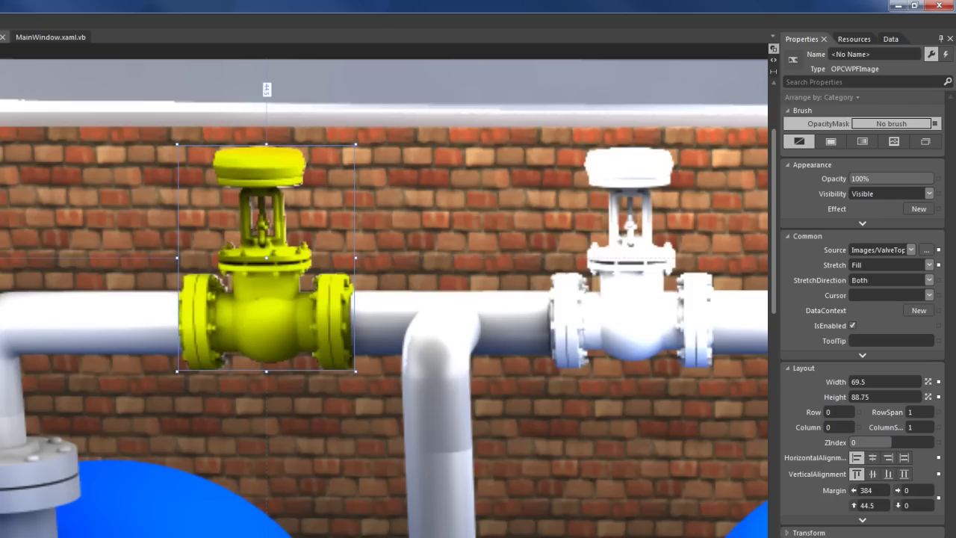
- Set the valve image's Source_Tag to Local > WPF > New Tanks Demo > Tank1 Inlet Valve > Value
scroll(863, 313, "down", 5)
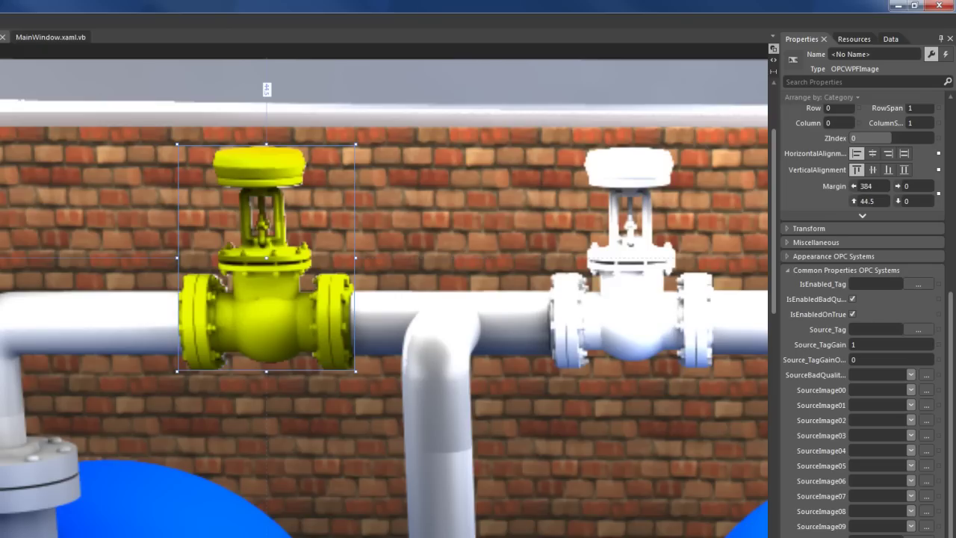
scroll(863, 314, "down", 1)
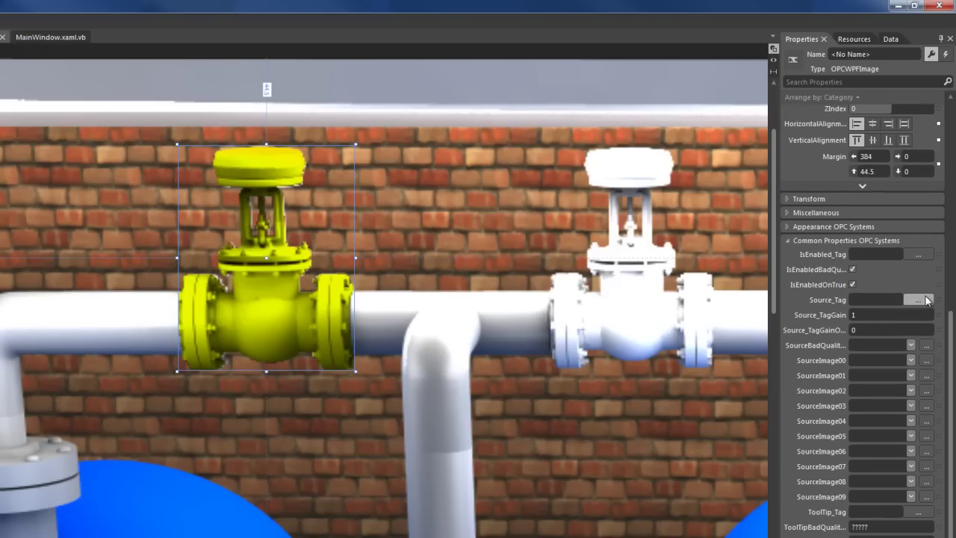
left_click(918, 299)
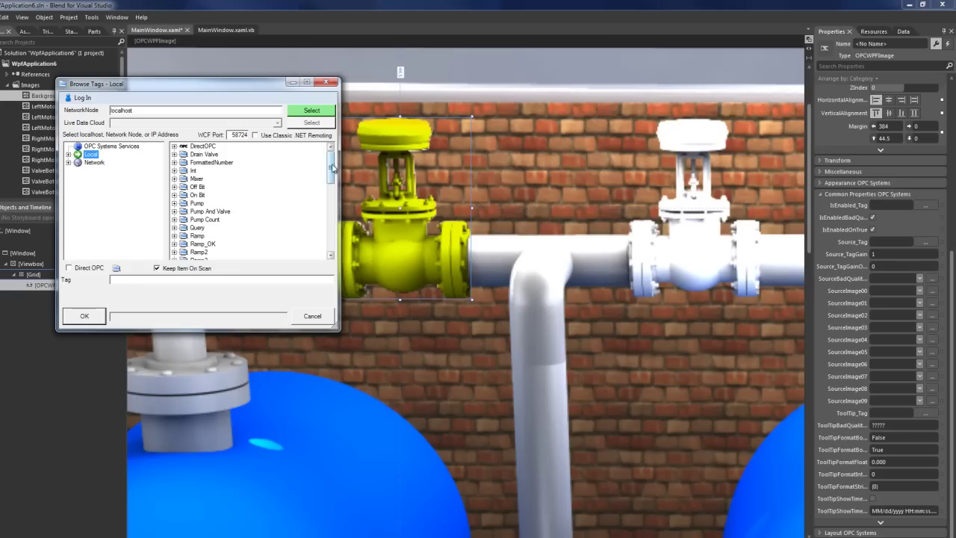
scroll(247, 207, "down", 10)
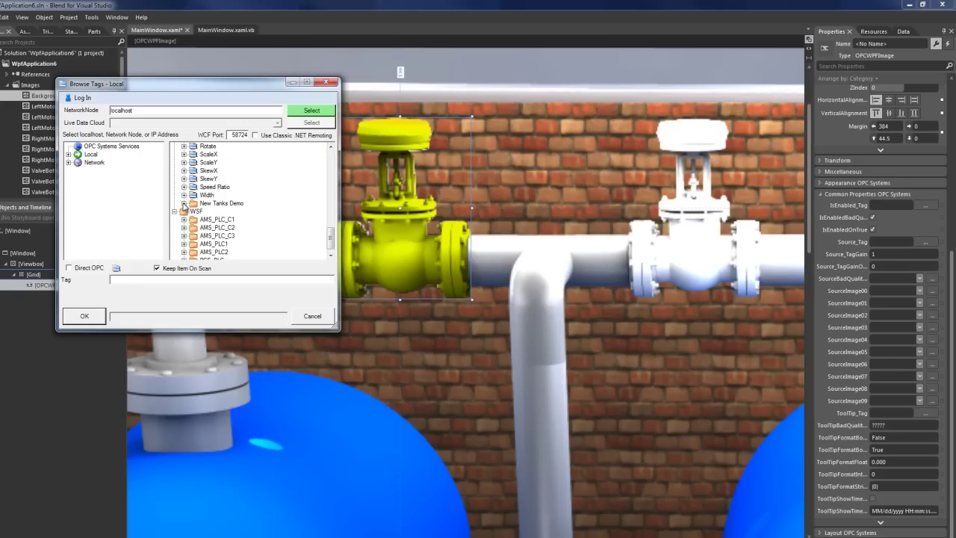
left_click(184, 204)
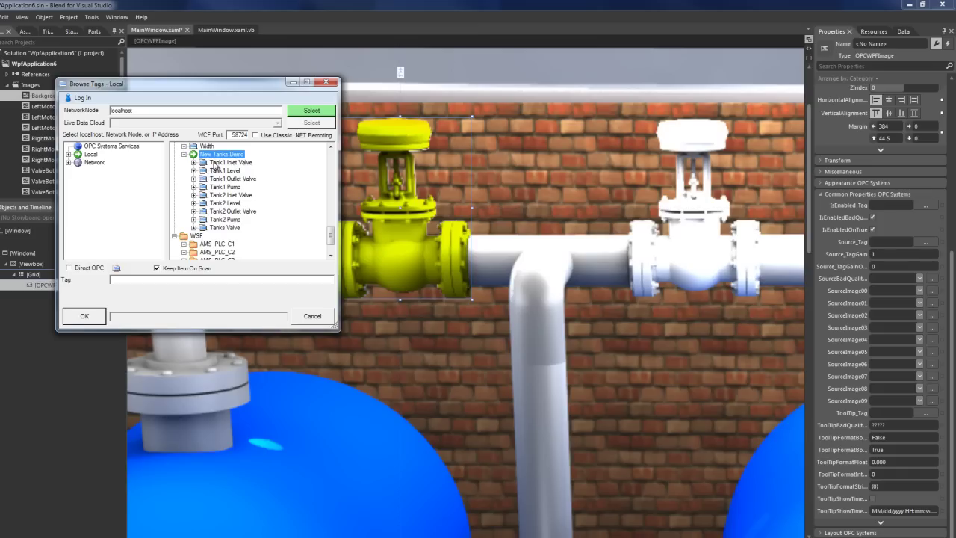
double_click(215, 162)
left_click(225, 170)
left_click(84, 316)
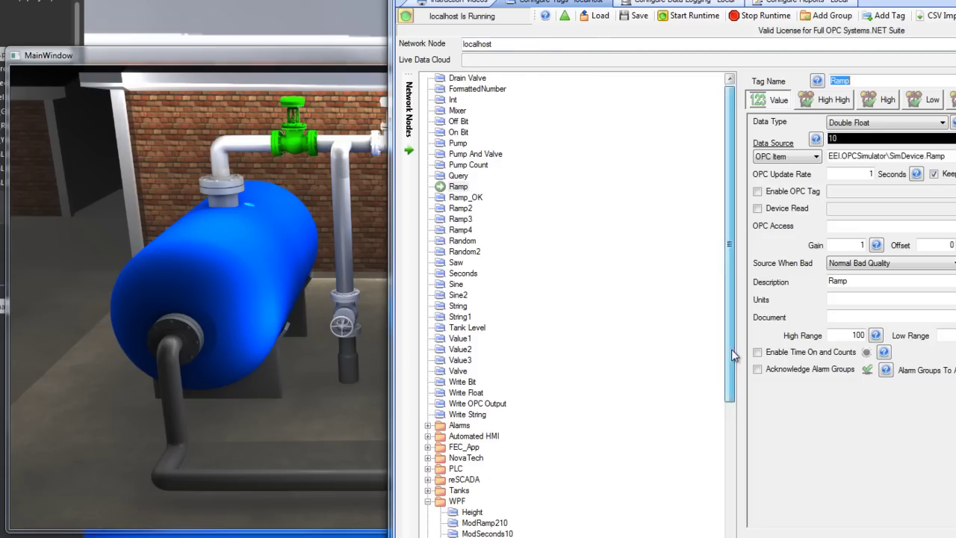
- Set the Tank1 Inlet Valve tag's value to 1, then back to 0
scroll(729, 351, "down", 7)
left_click(501, 436)
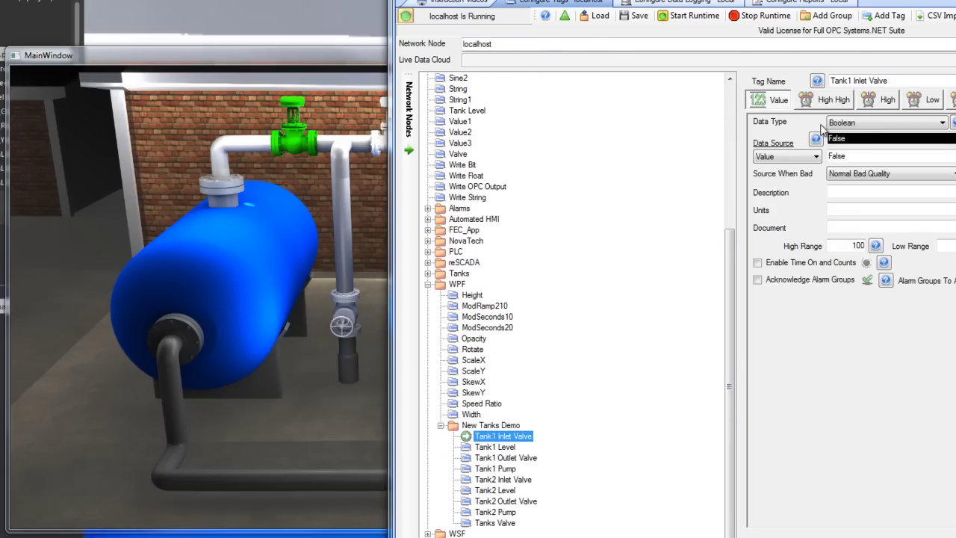
left_click(852, 156)
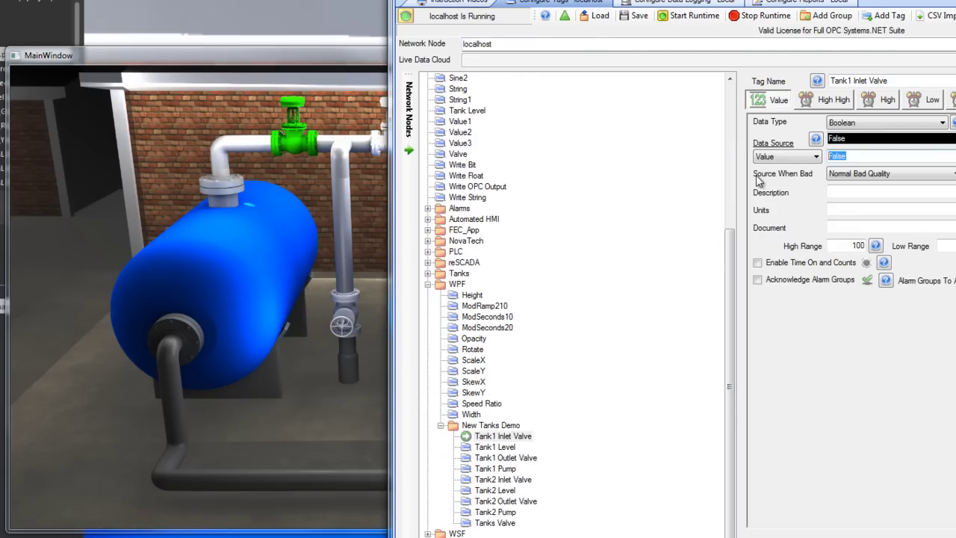
type("1")
key("Return")
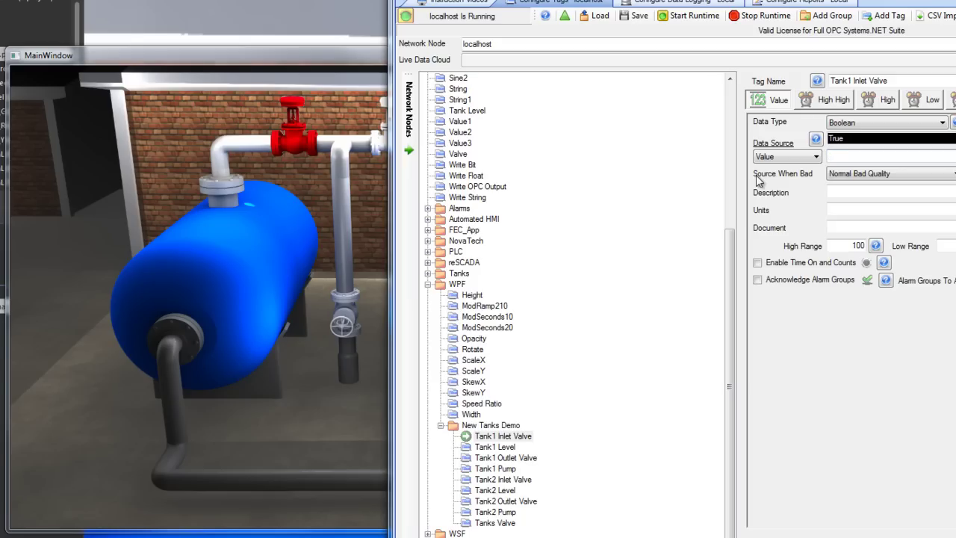
key("Return")
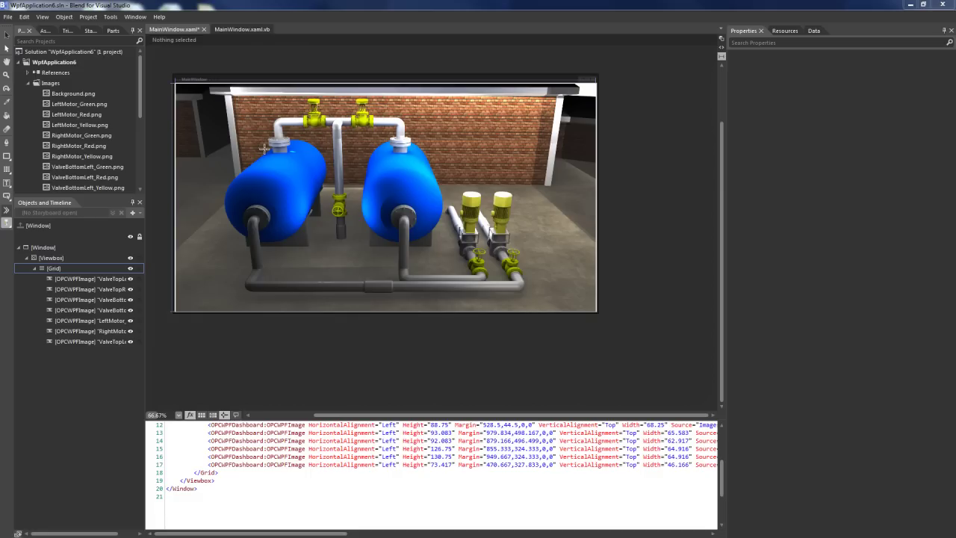
- Draw an OPCWPFLinearGauge from the OPCWPF assets over the left tank
left_click(5, 212)
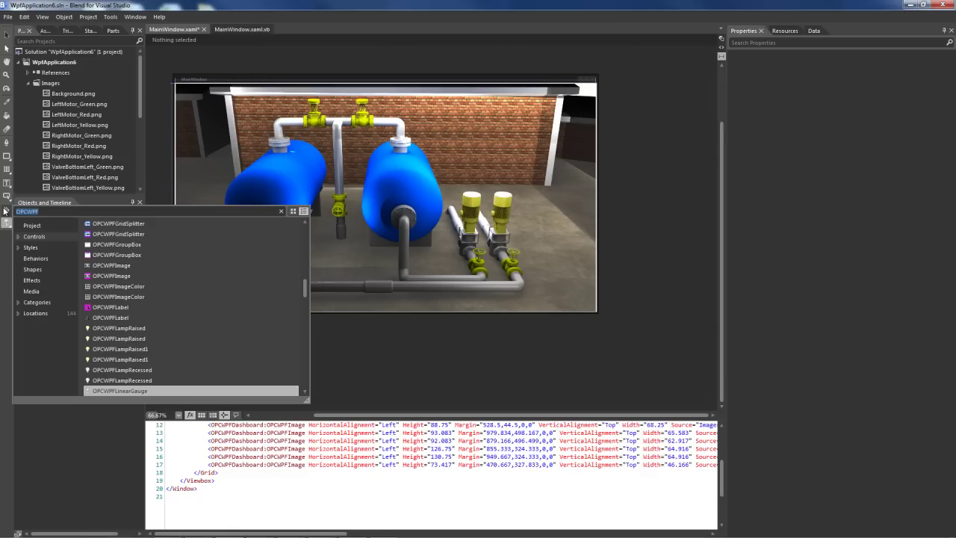
left_click(150, 390)
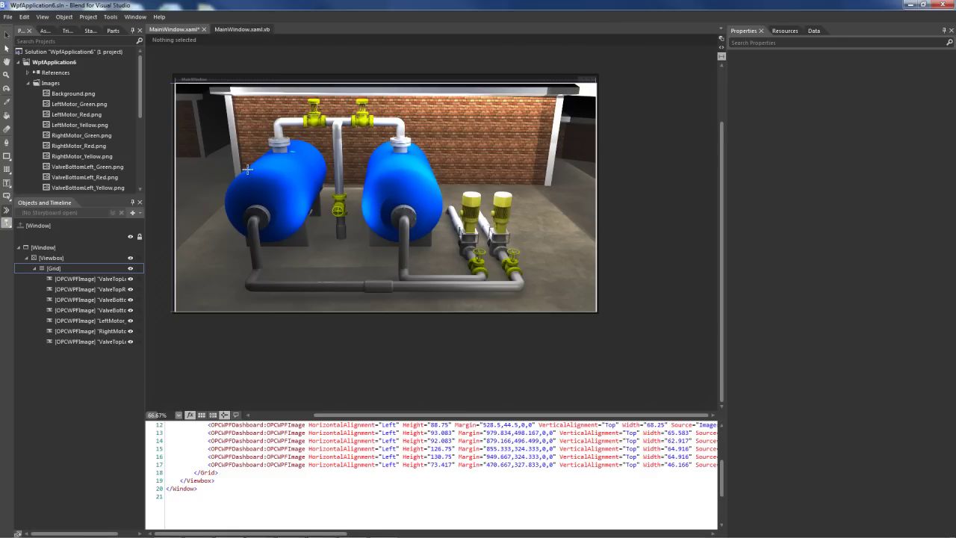
mouse_move(247, 169)
left_mouse_down()
mouse_move(263, 224)
mouse_move(305, 249)
mouse_move(259, 220)
mouse_move(299, 208)
left_mouse_up()
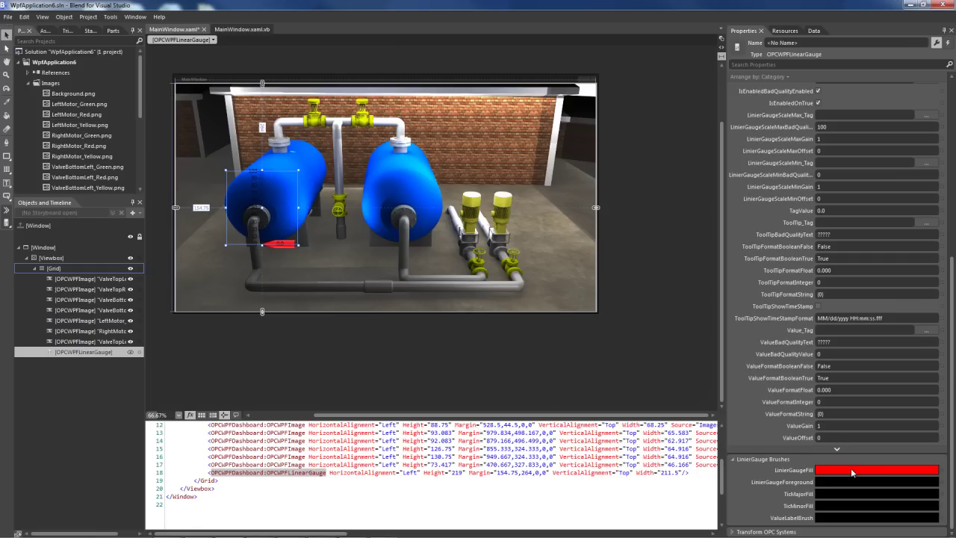
- Make the gauge's LinierGaugeForeground, TicMajorFill, TicMinorFill and ValueLabelBrush white
left_click(827, 488)
left_click_drag(773, 413, 736, 386)
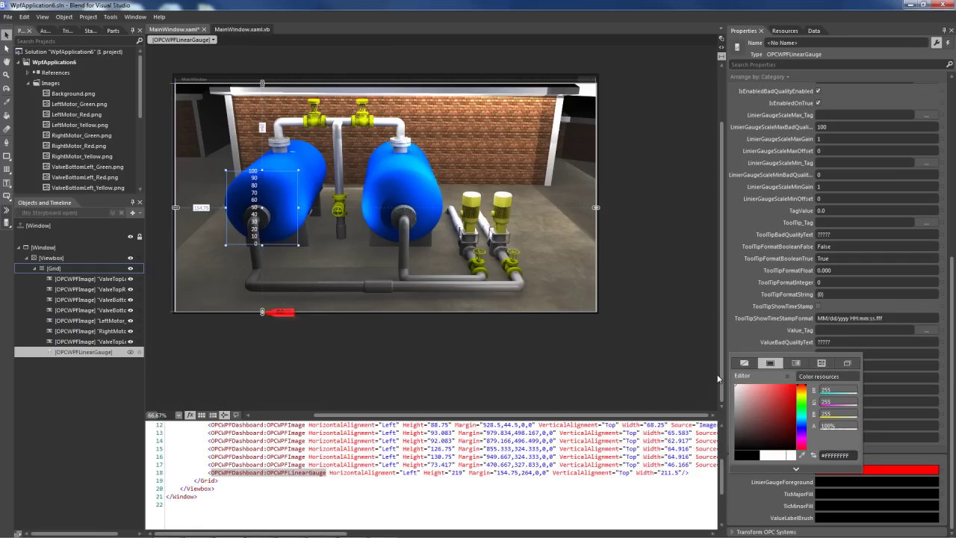
left_click(825, 499)
left_click(825, 499)
left_click_drag(763, 415, 736, 409)
left_click(835, 507)
left_click(836, 508)
left_click(823, 518)
left_click(823, 518)
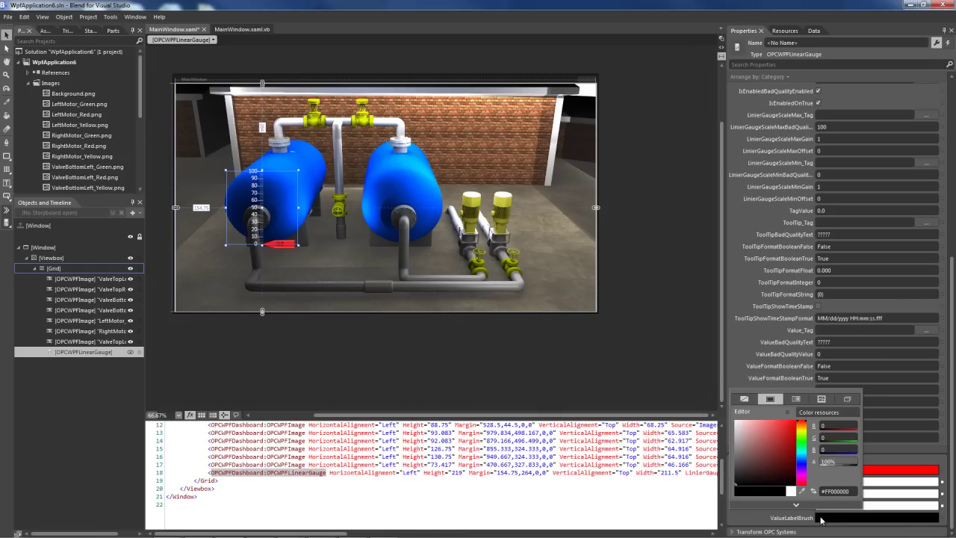
left_click_drag(777, 451, 728, 413)
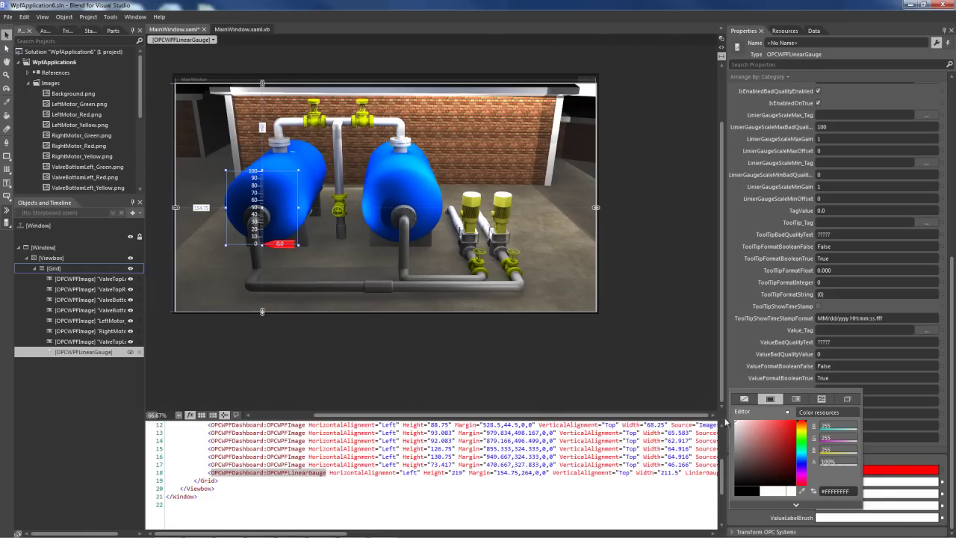
left_click(727, 433)
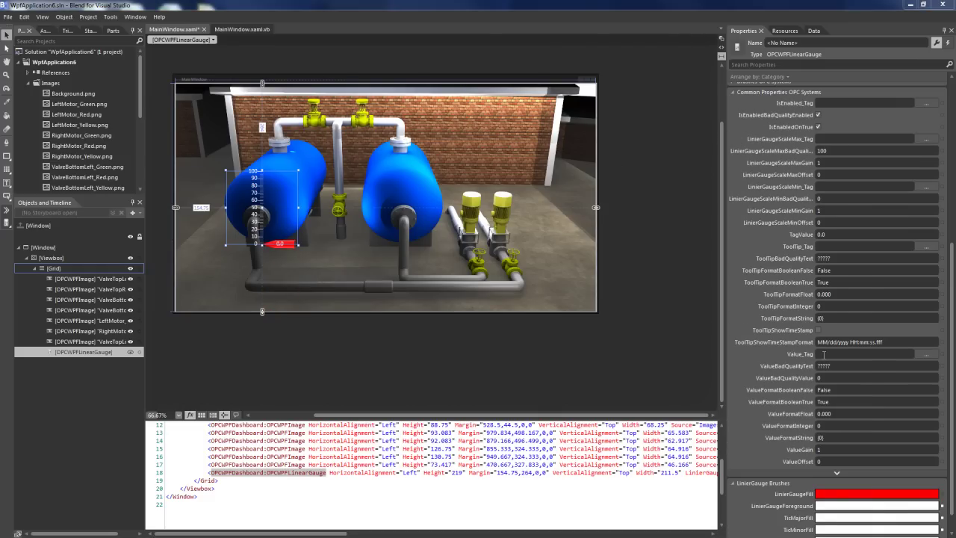
- Set the gauge's Value_Tag to WPF.New Tanks Demo.Tank1 Level.Value
left_click(824, 354)
left_click(933, 355)
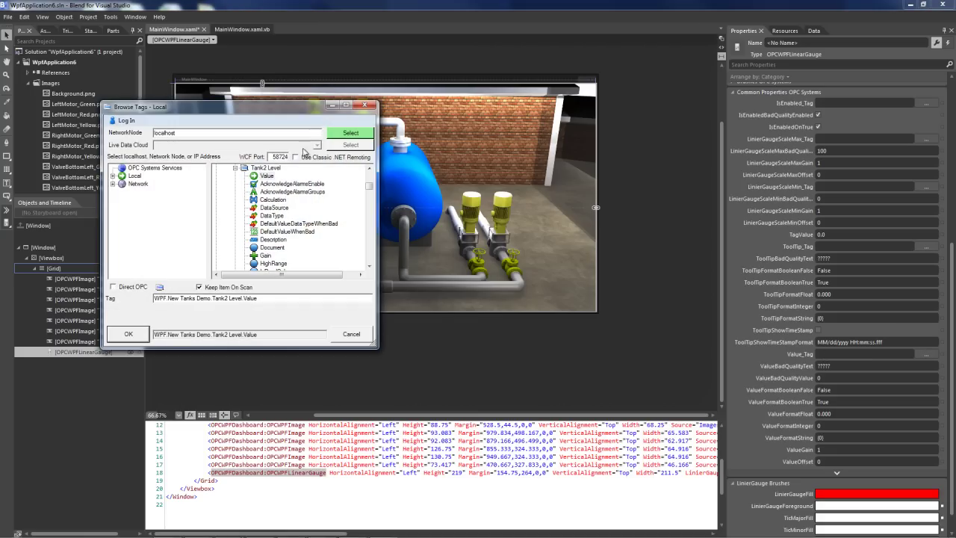
left_click(136, 176)
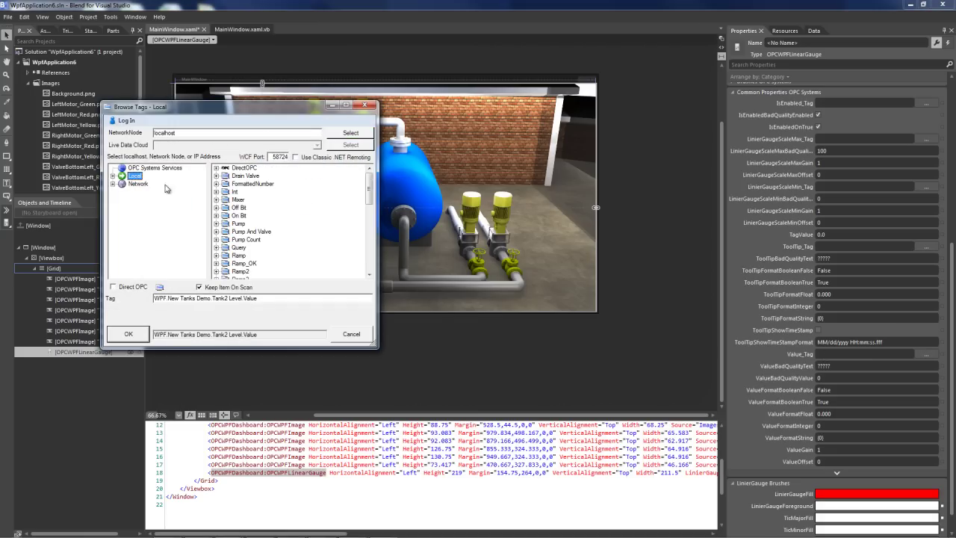
left_click(260, 234)
scroll(260, 234, "down", 10)
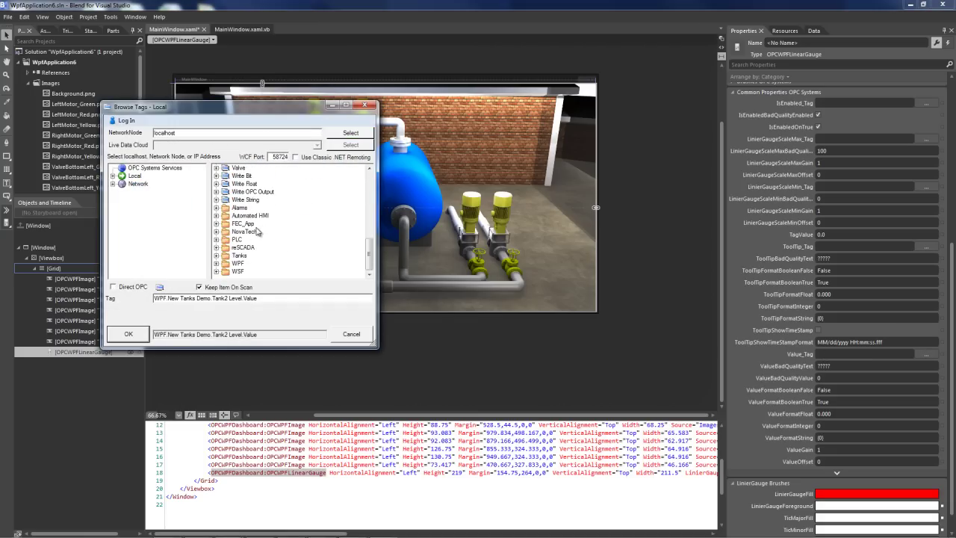
left_click(216, 263)
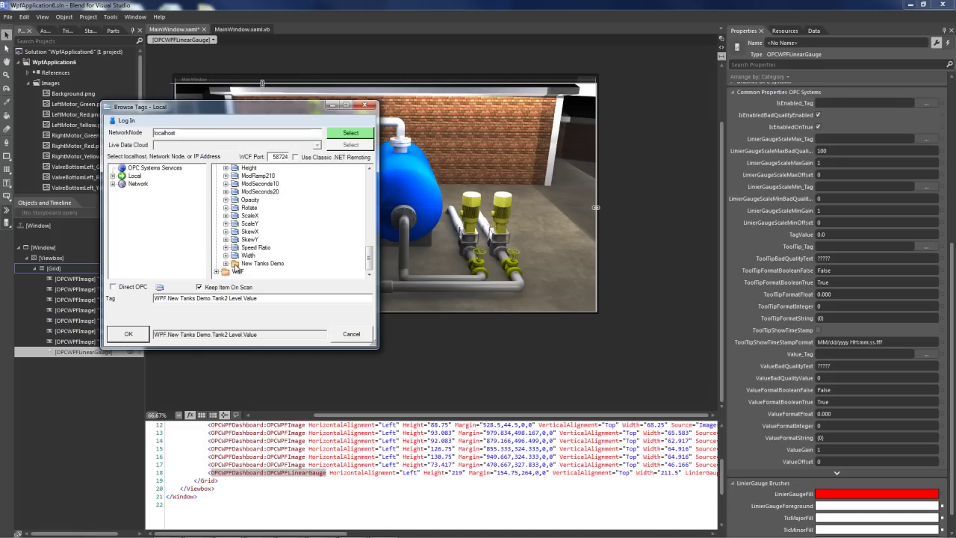
double_click(273, 263)
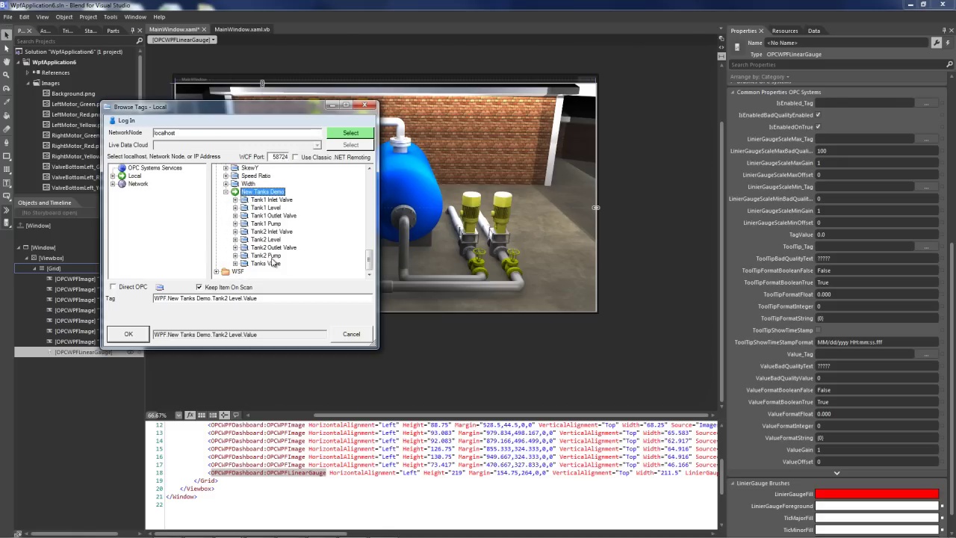
left_click(254, 209)
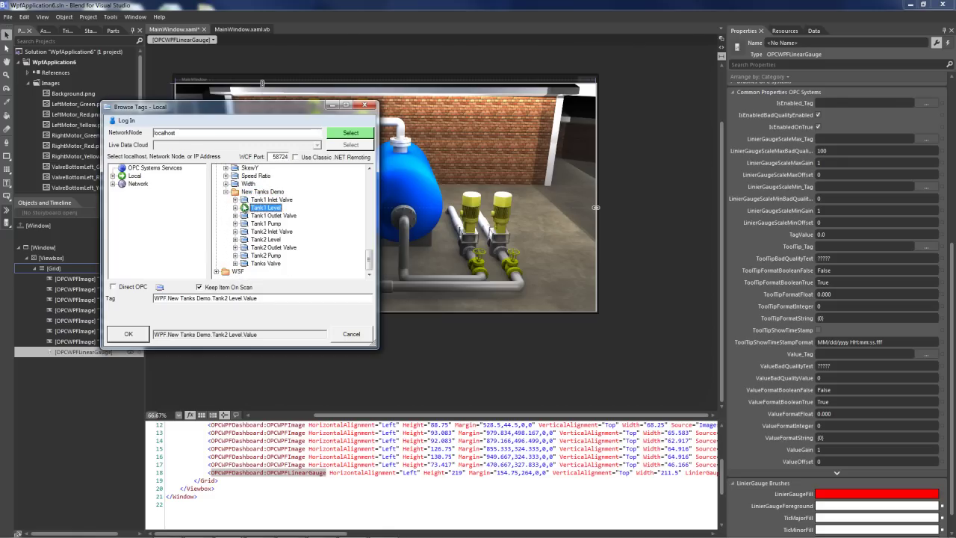
left_click(236, 207)
left_click(263, 216)
left_click(128, 334)
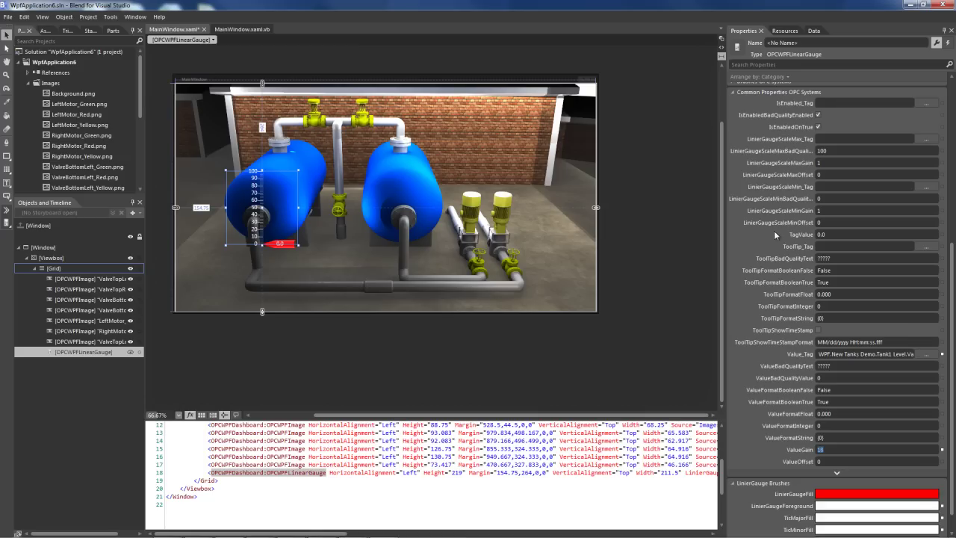
scroll(761, 227, "up", 5)
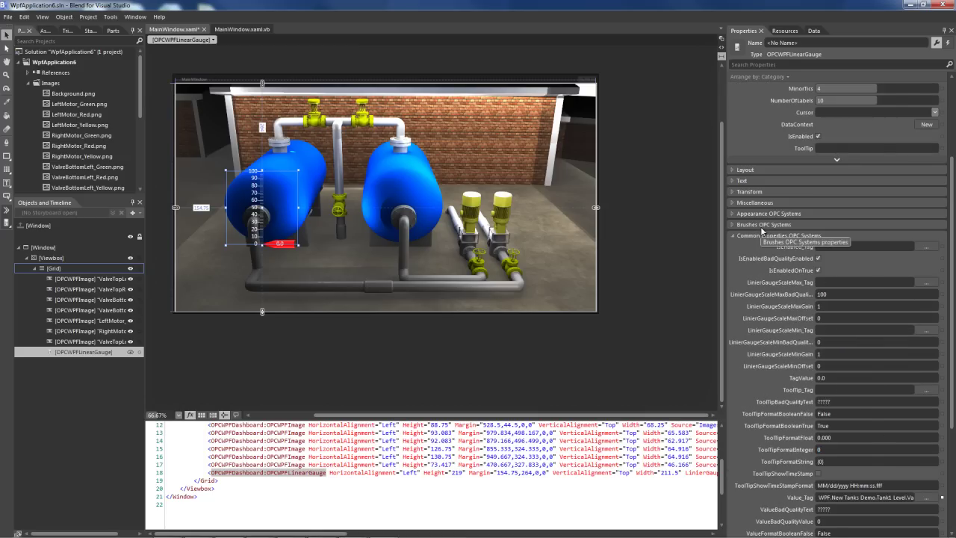
scroll(760, 226, "up", 2)
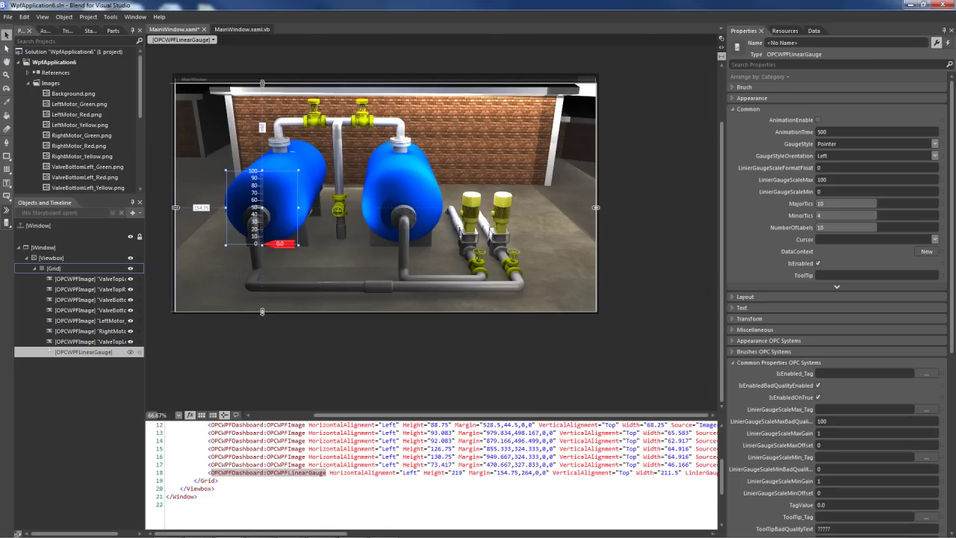
- Paste a copy of the linear gauge onto the right tank
key("ctrl+v")
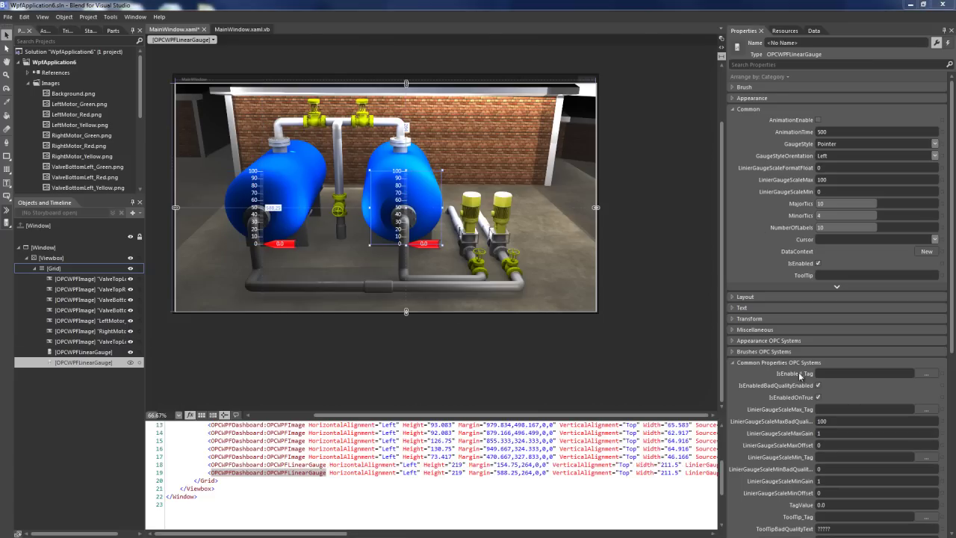
scroll(951, 345, "down", 1)
scroll(951, 345, "down", 5)
- Set the copied gauge's Value_Tag to New Tanks Demo Tank2 Level > Value
left_click(926, 409)
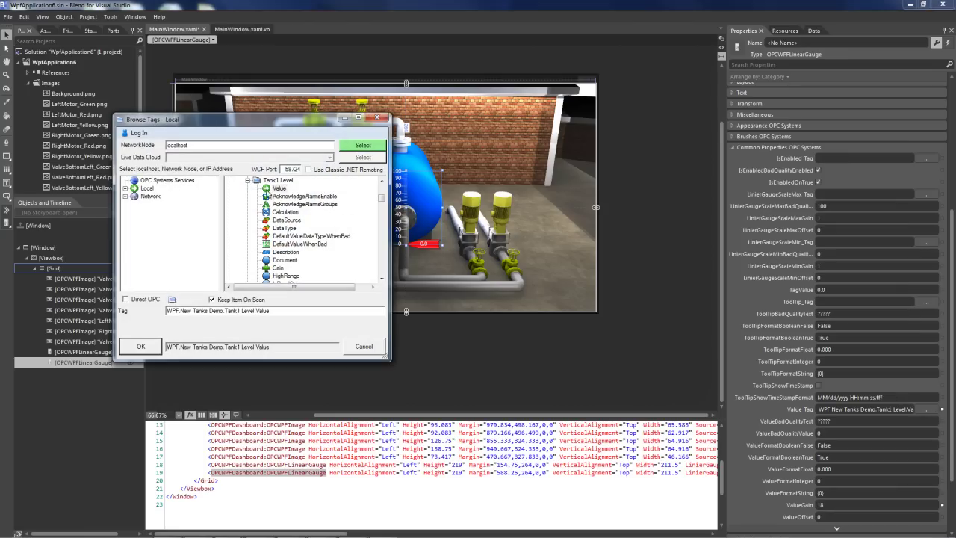
left_click(247, 181)
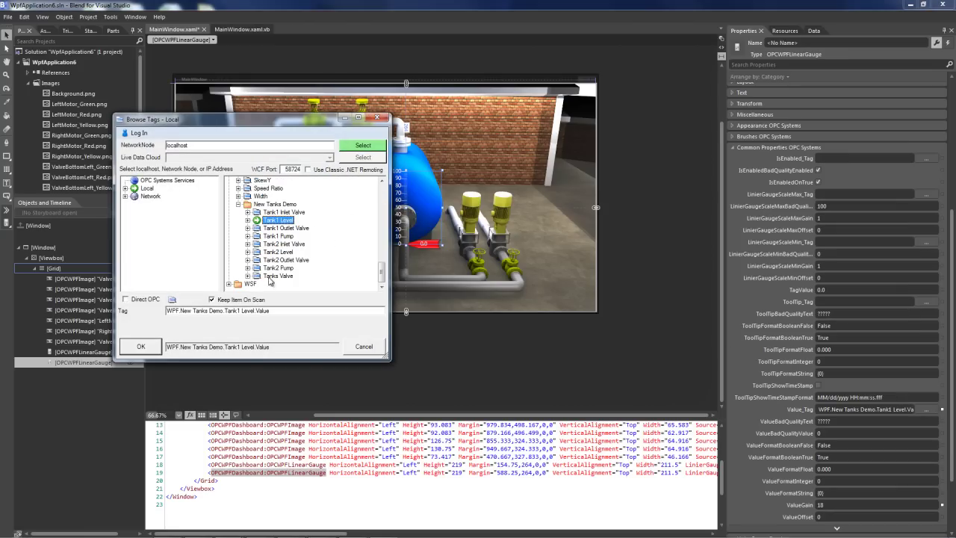
double_click(258, 253)
left_click(273, 260)
left_click(157, 348)
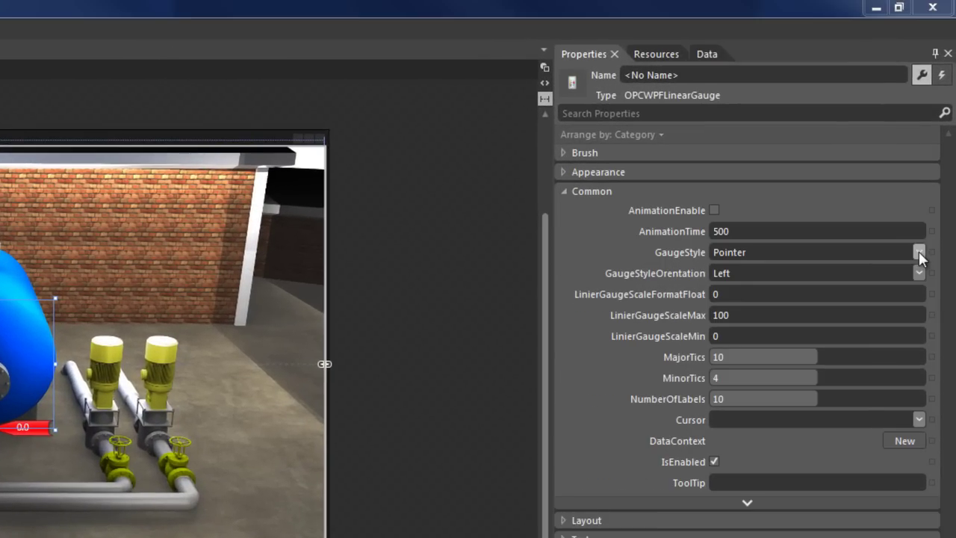
- Change the level gauge's GaugeStyle from Pointer to Bar
left_click(918, 251)
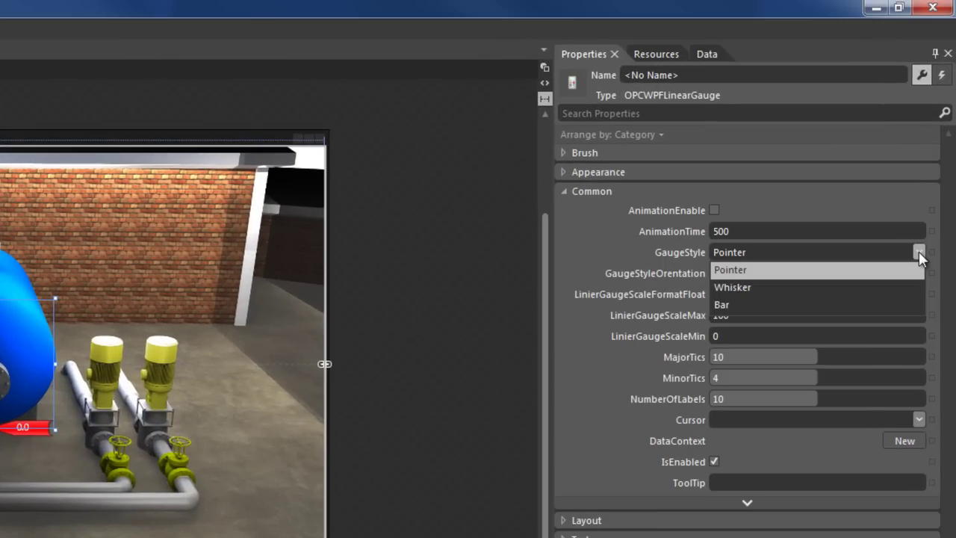
left_click(761, 304)
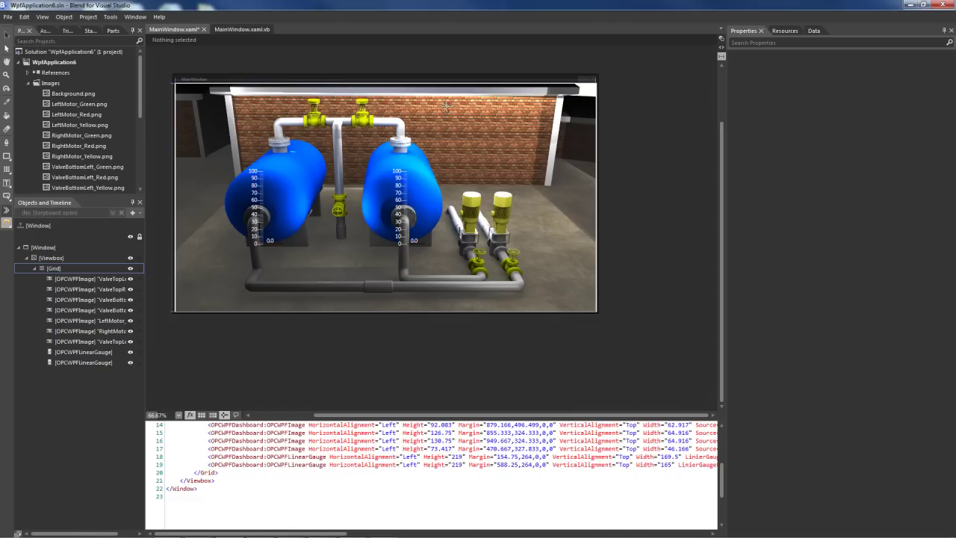
- Draw an OPCWPFButtonRotary control on the brick wall right of the tanks
left_click_drag(446, 106, 482, 140)
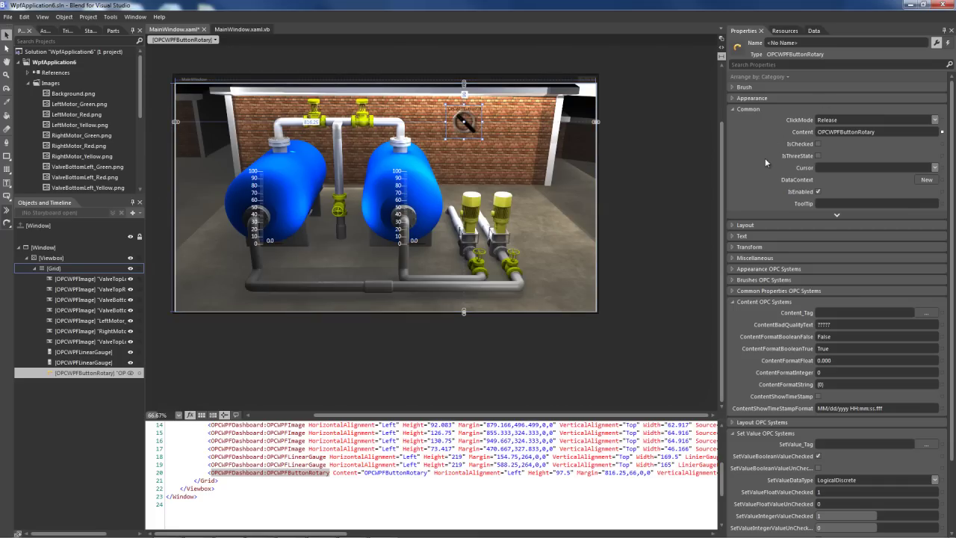
- Set the rotary button's IsChecked_Tag to New Tanks Demo Tank1 Inlet Valve > Value
left_click(734, 290)
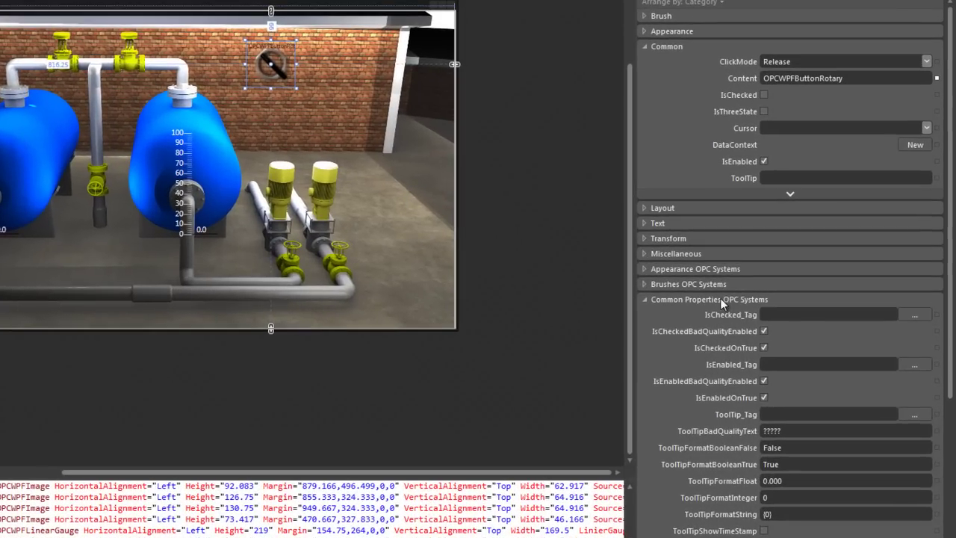
left_click(821, 301)
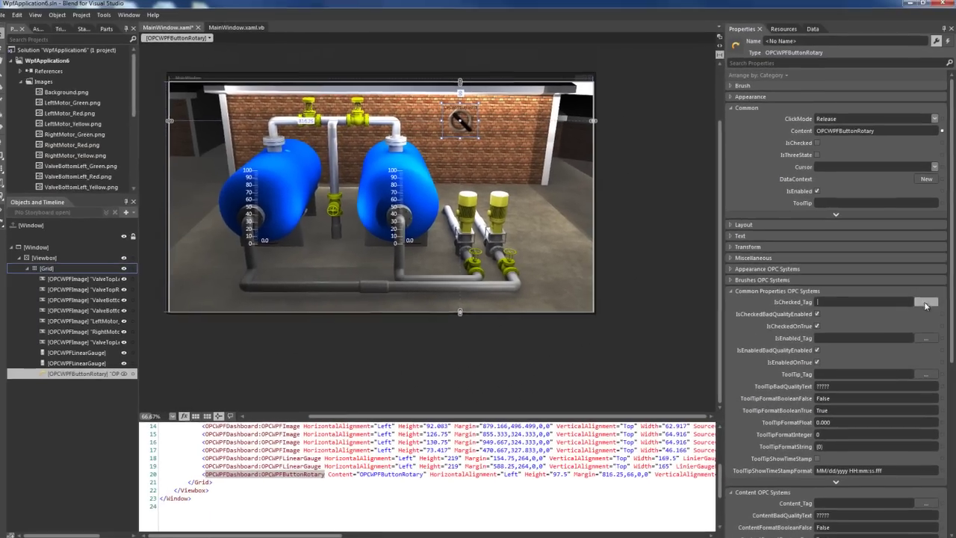
left_click(919, 309)
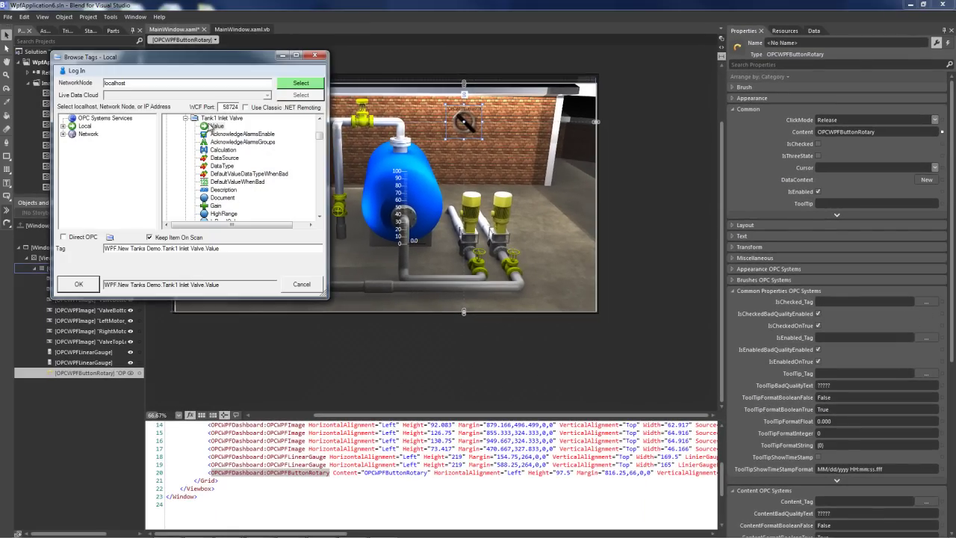
left_click(185, 150)
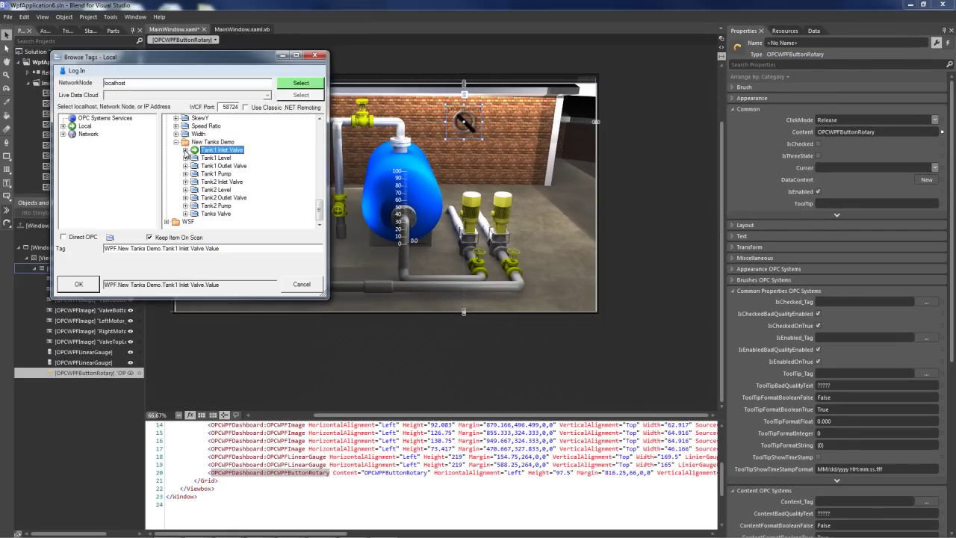
left_click(186, 150)
left_click(78, 284)
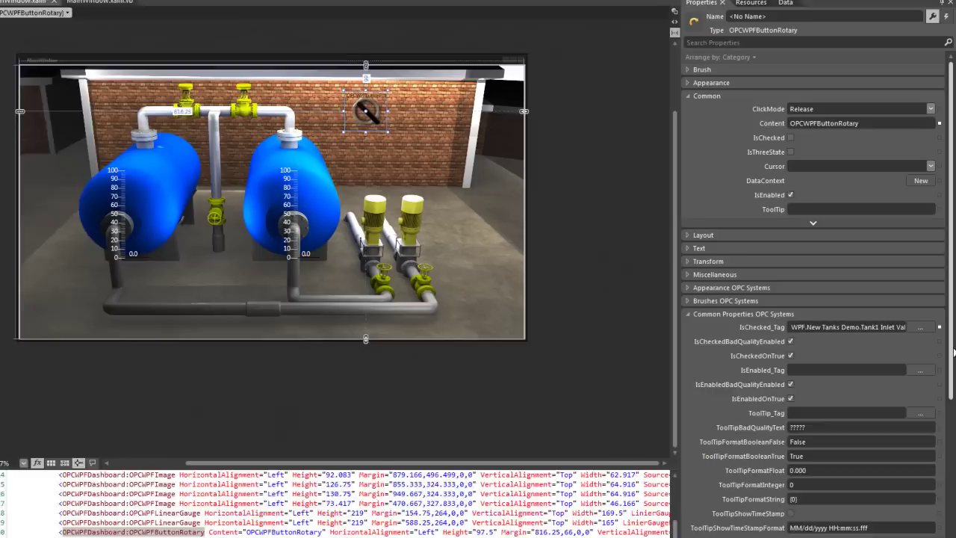
- Set the rotary button's Content_Tag to Tank1 Inlet Valve.Value
scroll(932, 418, "down", 6)
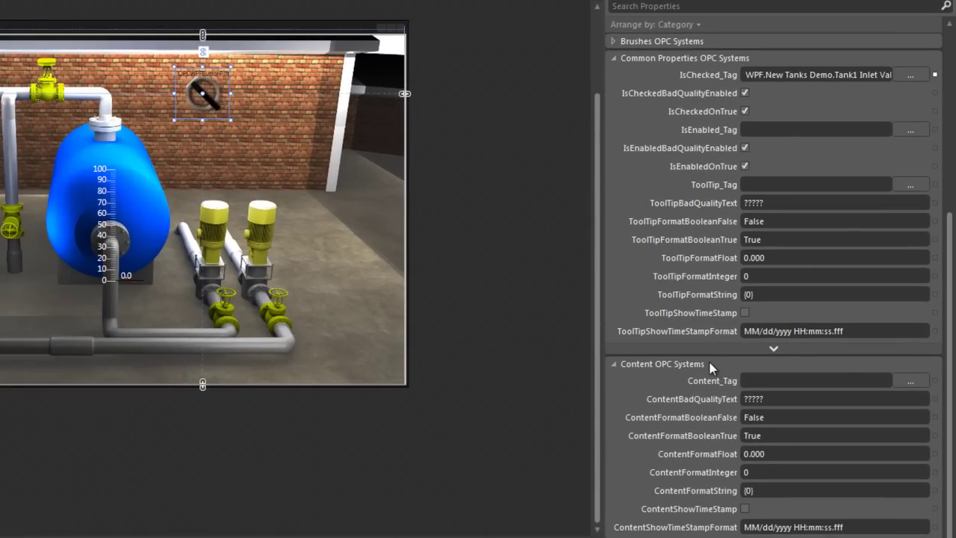
left_click(910, 381)
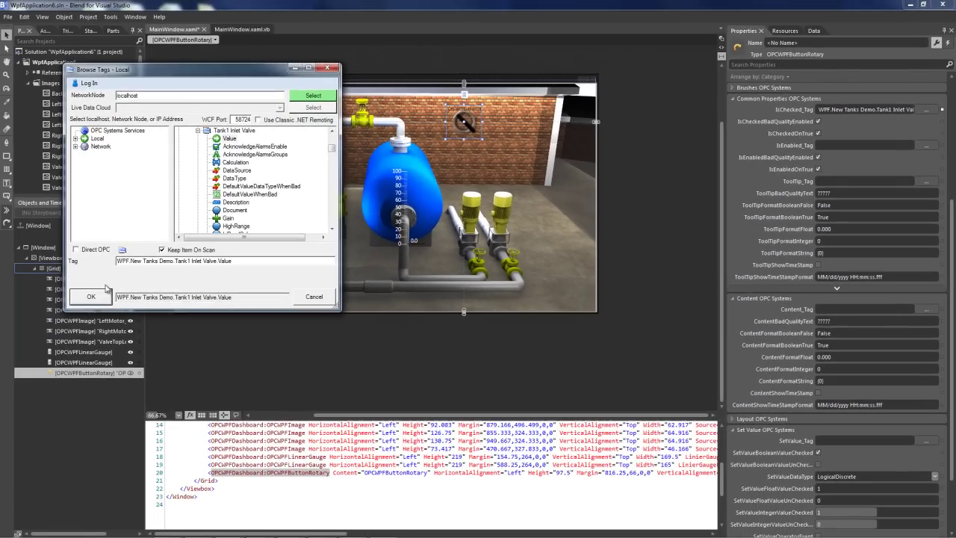
left_click(0, 318)
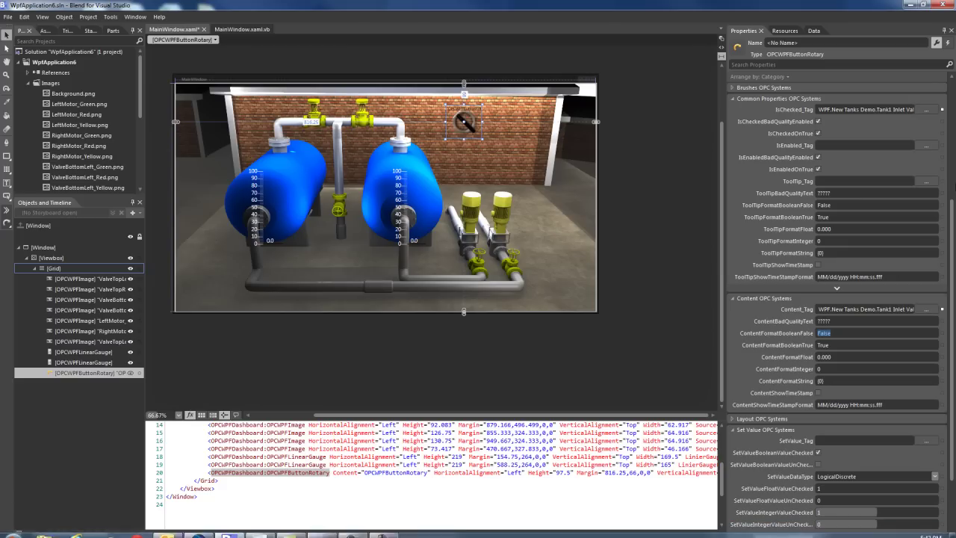
- Set ContentFormatBooleanFalse to 'Inlet Closed' and ContentFormatBooleanTrue to 'Inlet Open'
key("BackSpace")
type("Inlet Closed")
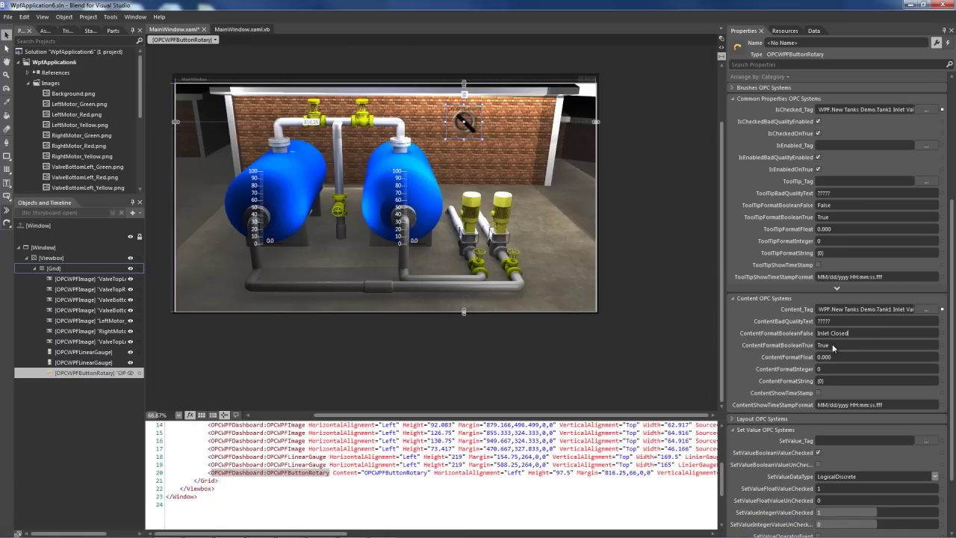
left_click(831, 346)
type("Inlet Open")
- Set the button's SetValue_Tag to Tank1 Inlet Valve.Value
scroll(777, 407, "down", 1)
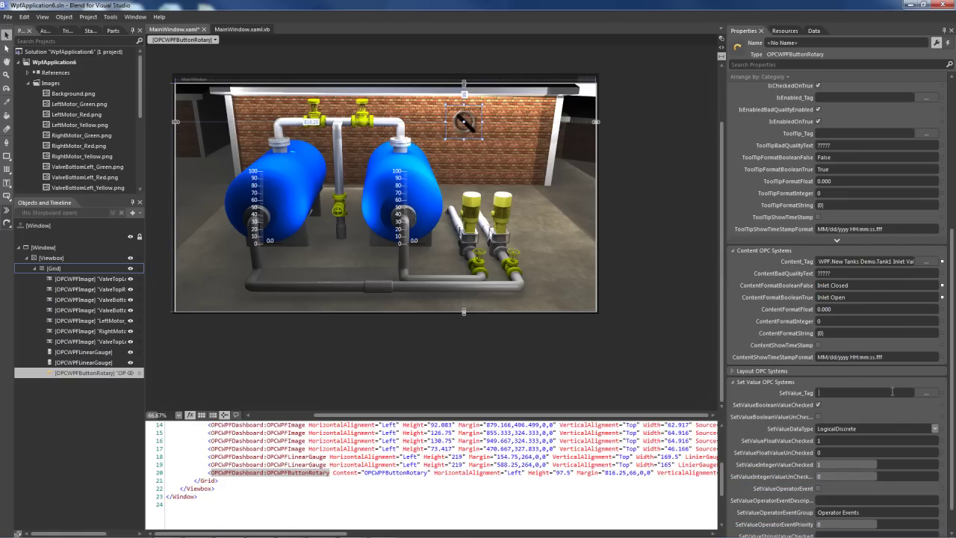
left_click(927, 392)
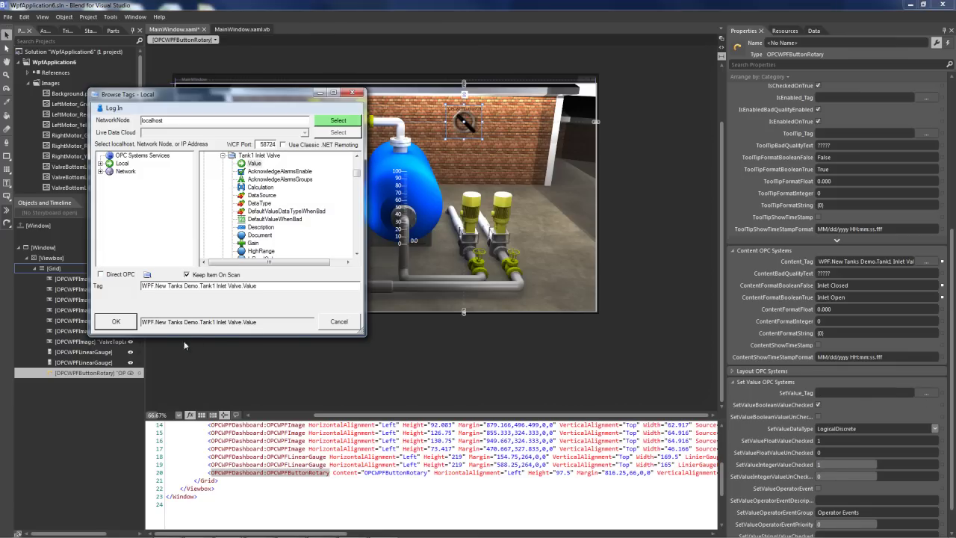
left_click(116, 321)
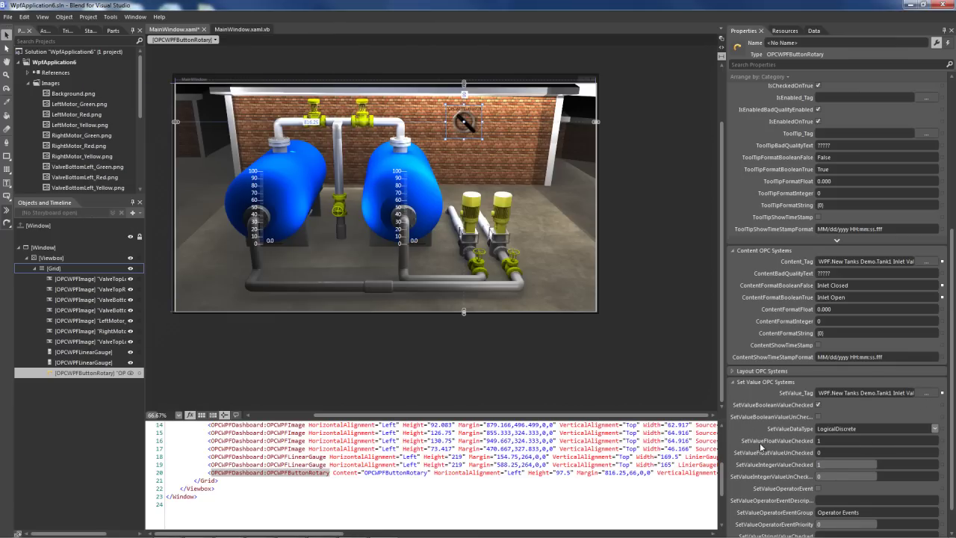
scroll(762, 447, "down", 2)
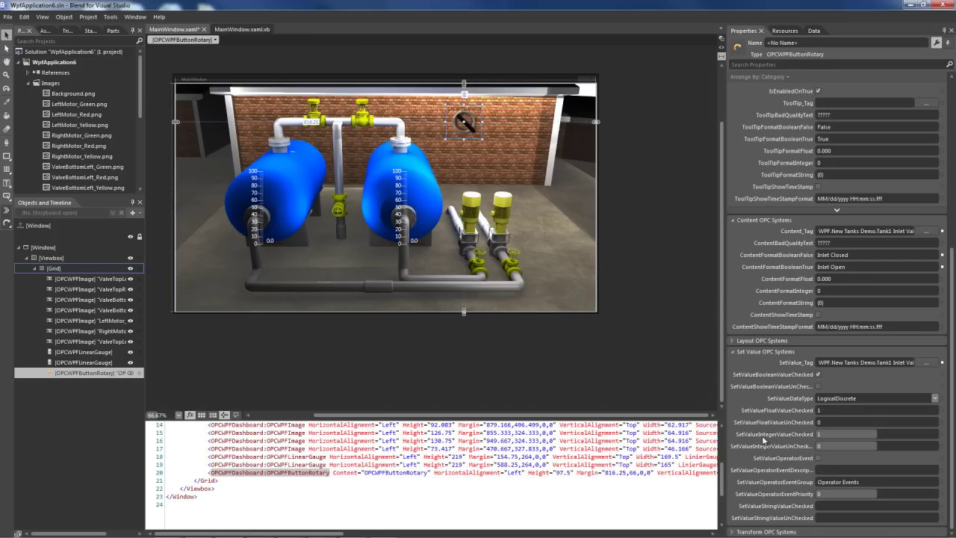
- Bind Background01_Tag in Brushes OPC Systems to the Tank1 Inlet Valve tag
scroll(763, 441, "up", 10)
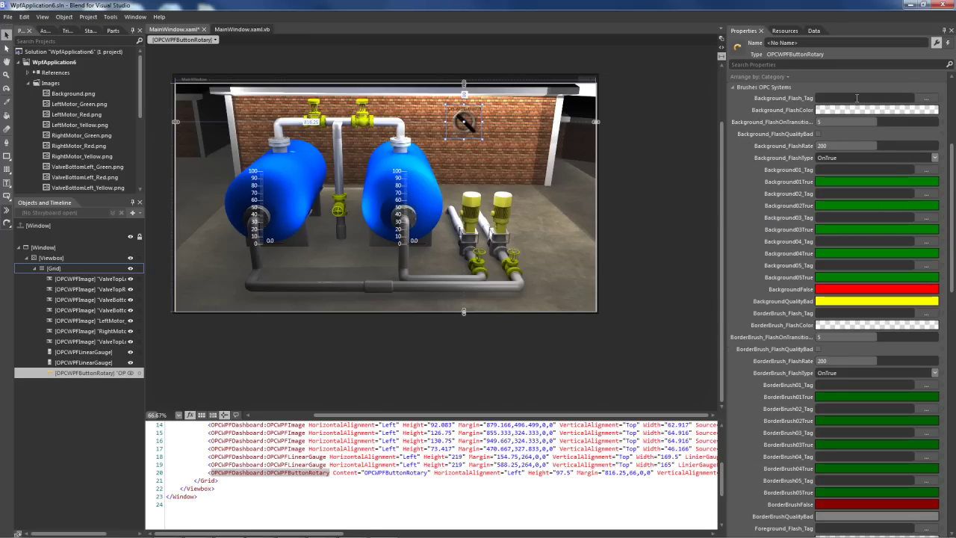
left_click(925, 171)
key("Return")
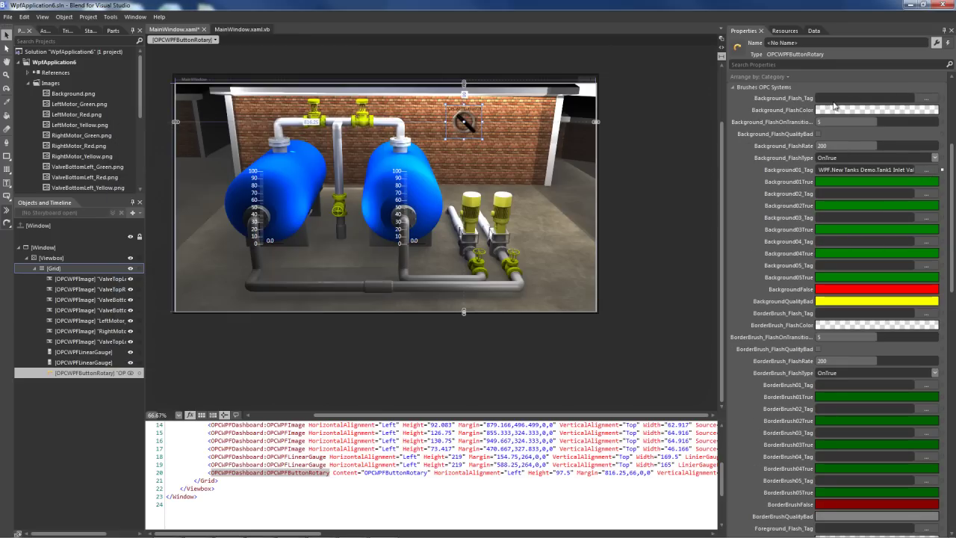
- Set the true-state background colour to red and the false-state colour to green
left_click(928, 183)
left_click_drag(807, 240, 803, 222)
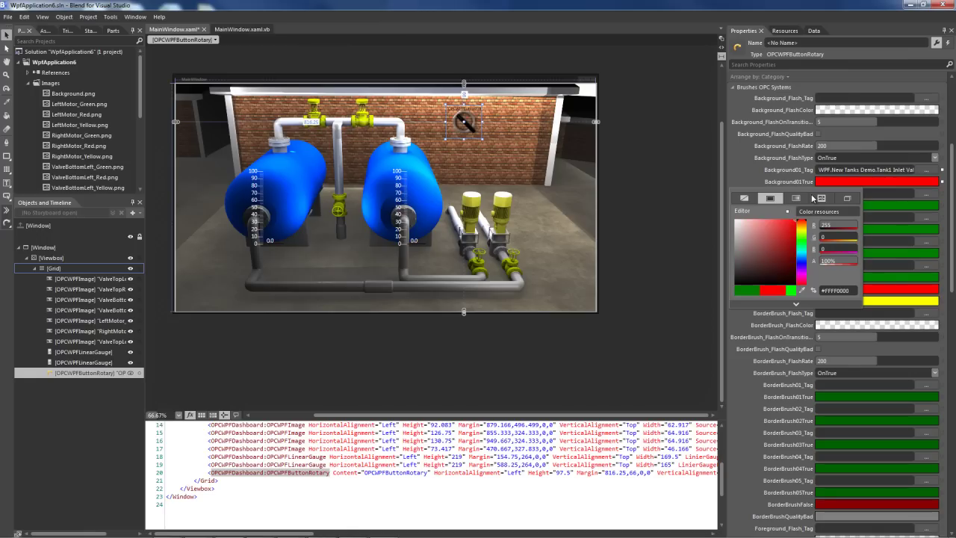
left_click(895, 292)
left_click(849, 287)
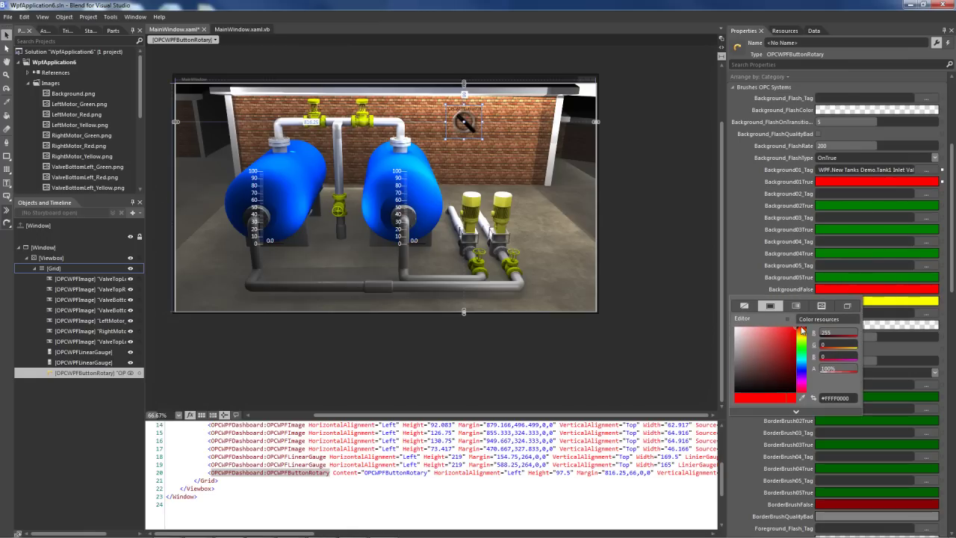
left_click(801, 350)
left_click(784, 278)
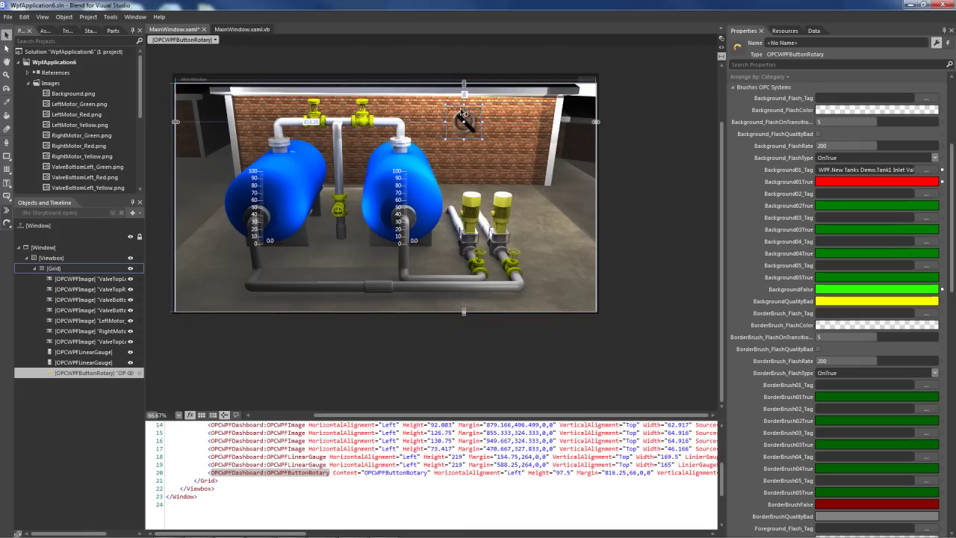
- Collapse the OPC property groups and set the switch's Foreground brush to white
left_click(733, 88)
left_click(748, 300)
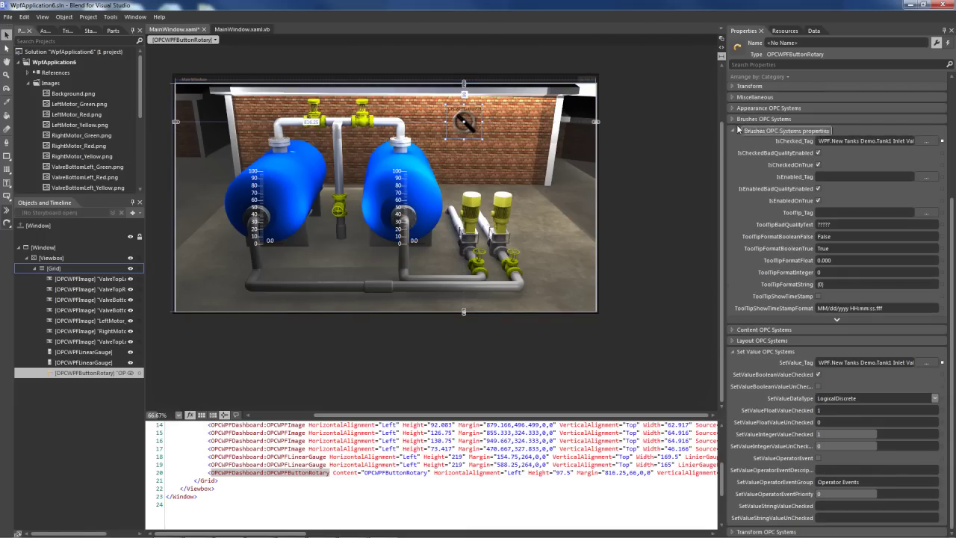
left_click(732, 131)
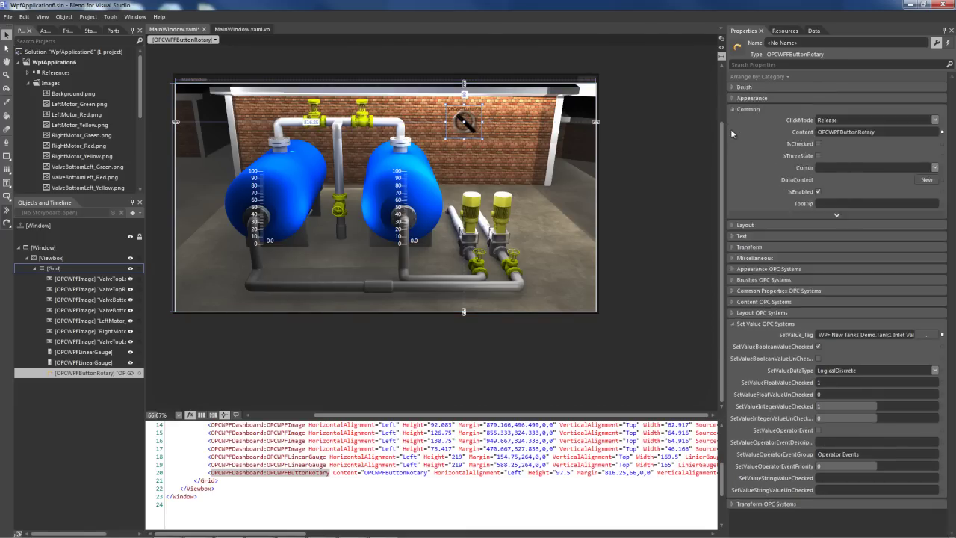
scroll(819, 151, "up", 6)
left_click_drag(767, 175, 700, 148)
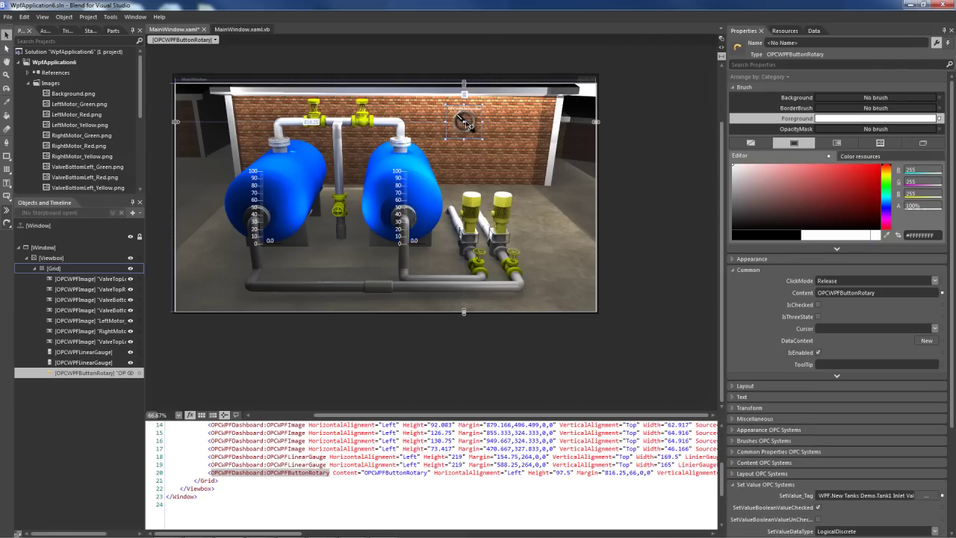
- Reposition the rotary switch above the right tank and enlarge it to 111 high
left_click_drag(465, 123, 477, 150)
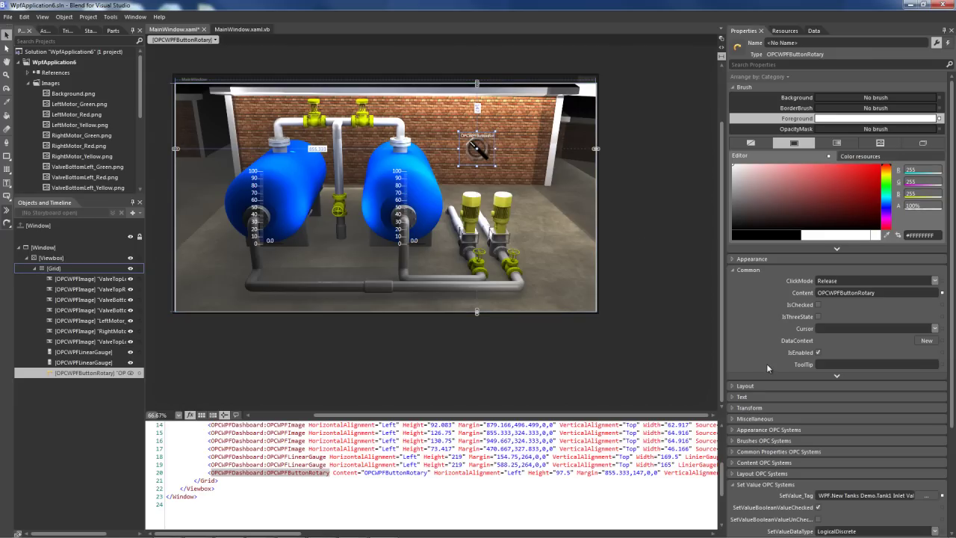
left_click(735, 282)
left_click_drag(825, 301, 837, 459)
left_click_drag(476, 124, 478, 117)
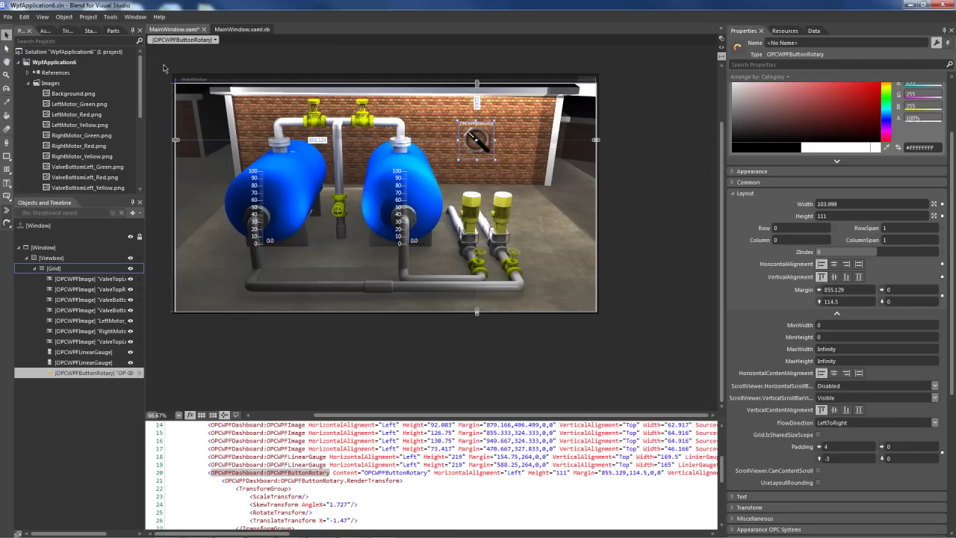
- Build and run the HMI with F5, turn the inlet switch to open, then close the app
key("F5")
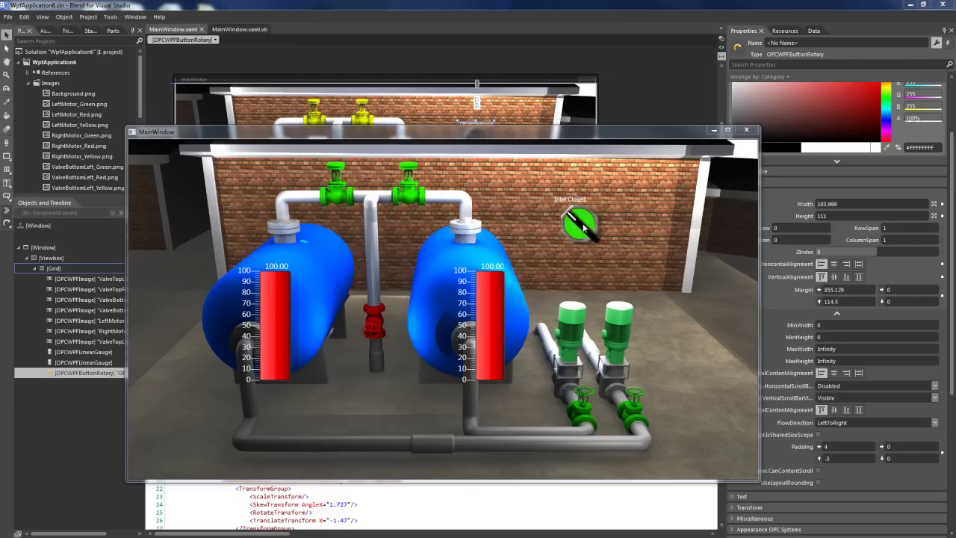
left_click(579, 224)
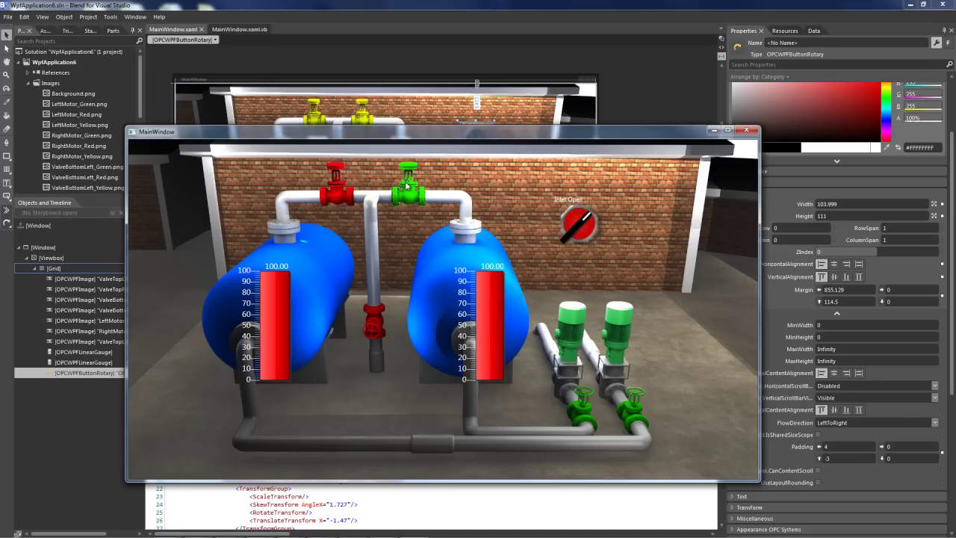
left_click_drag(583, 223, 577, 237)
key("alt+F4")
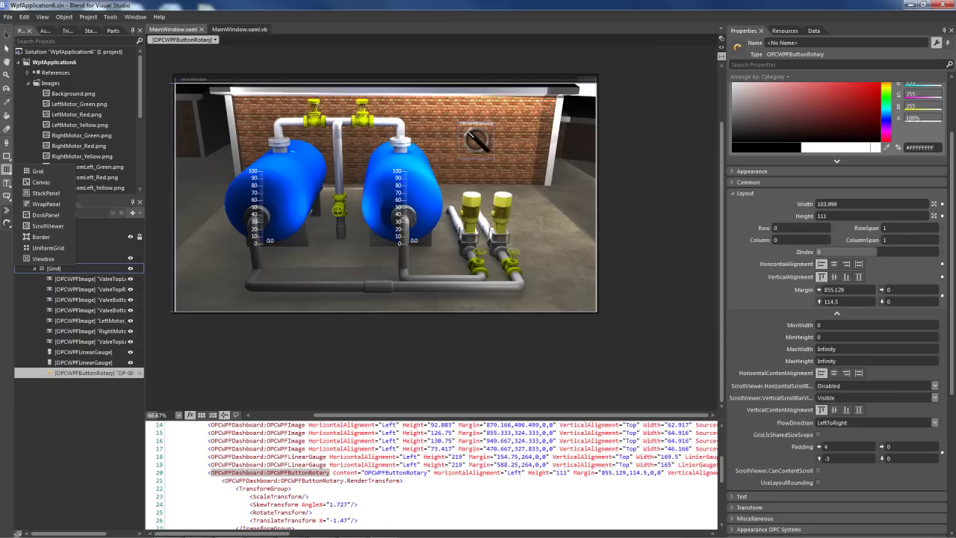
- Draw a Border above the right tank, nest a Grid in it, and move the rotary button into that Grid
left_click(42, 237)
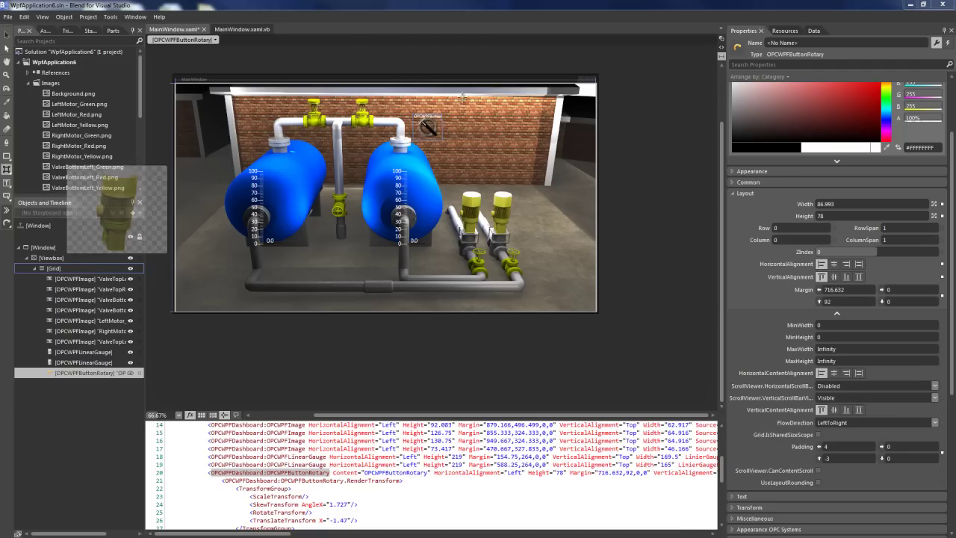
mouse_move(490, 103)
left_mouse_down()
mouse_move(584, 201)
mouse_move(573, 190)
left_mouse_up()
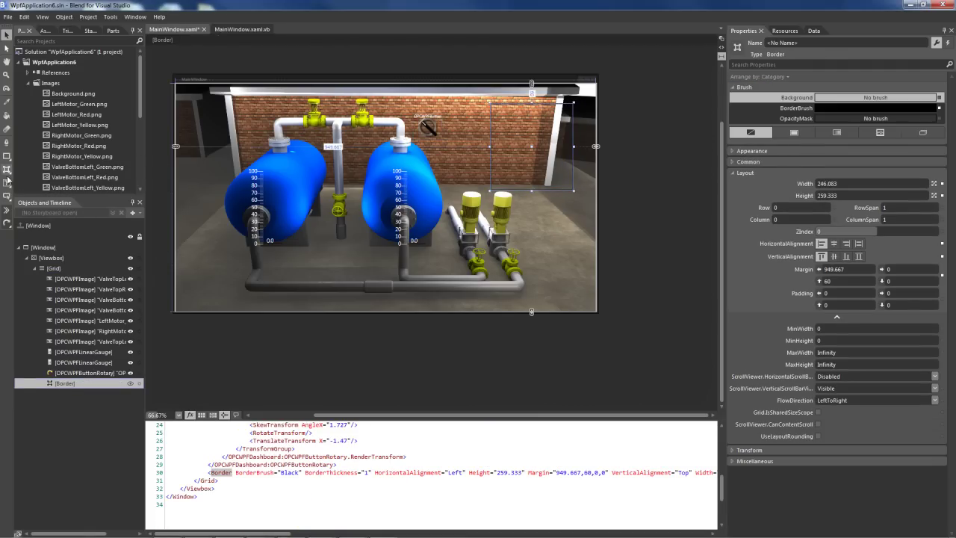
double_click(6, 170)
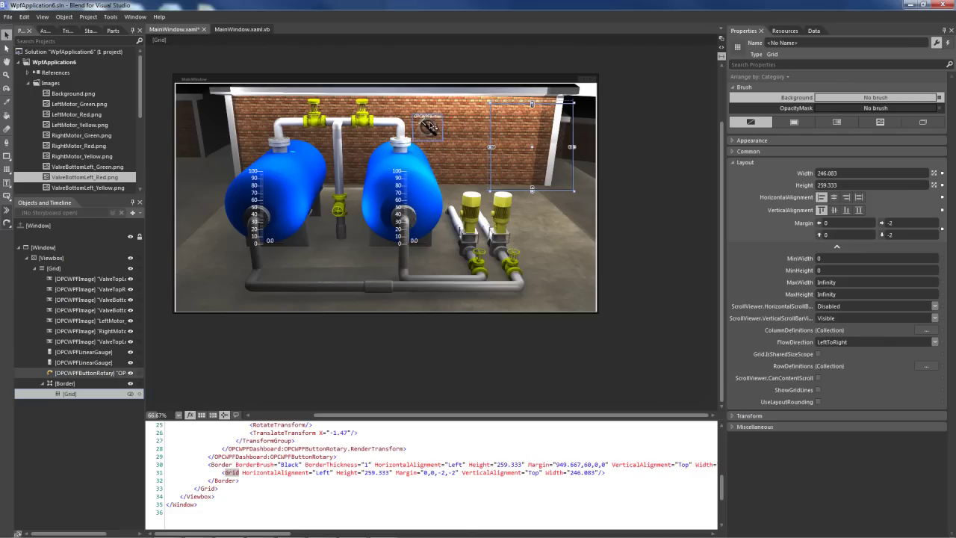
mouse_move(433, 131)
left_mouse_down()
mouse_move(535, 121)
mouse_move(443, 120)
left_mouse_up()
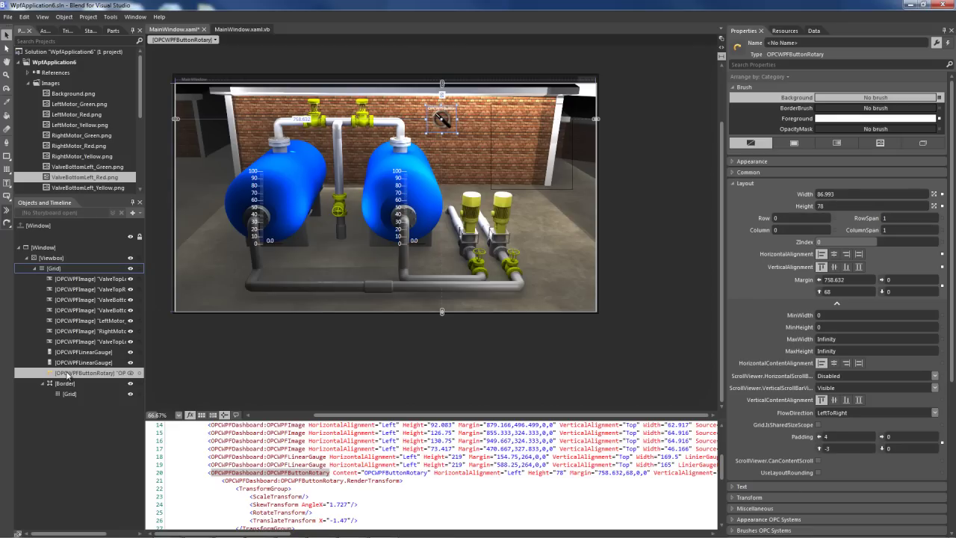
left_click_drag(67, 375, 78, 398)
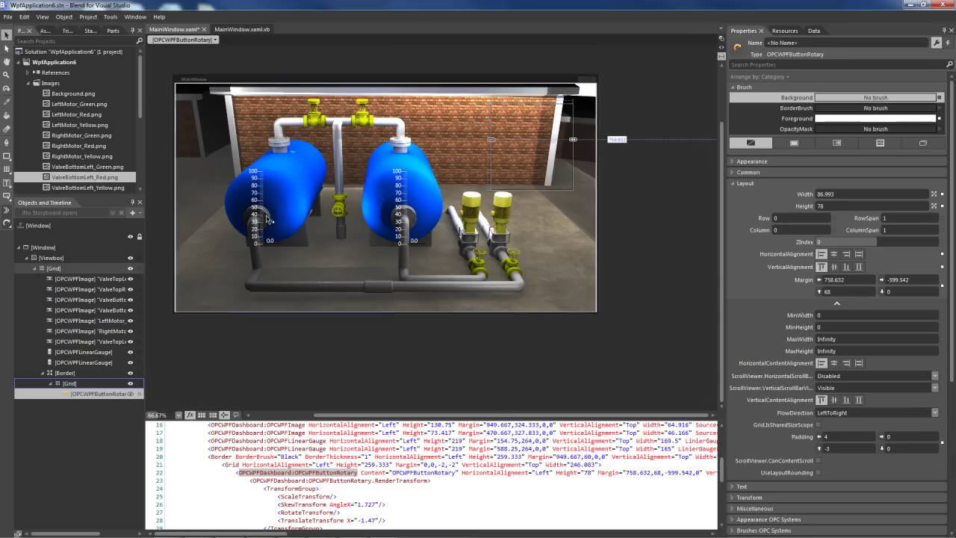
- Set the rotary switch's left and right margins to 0
left_click(869, 283)
type("0")
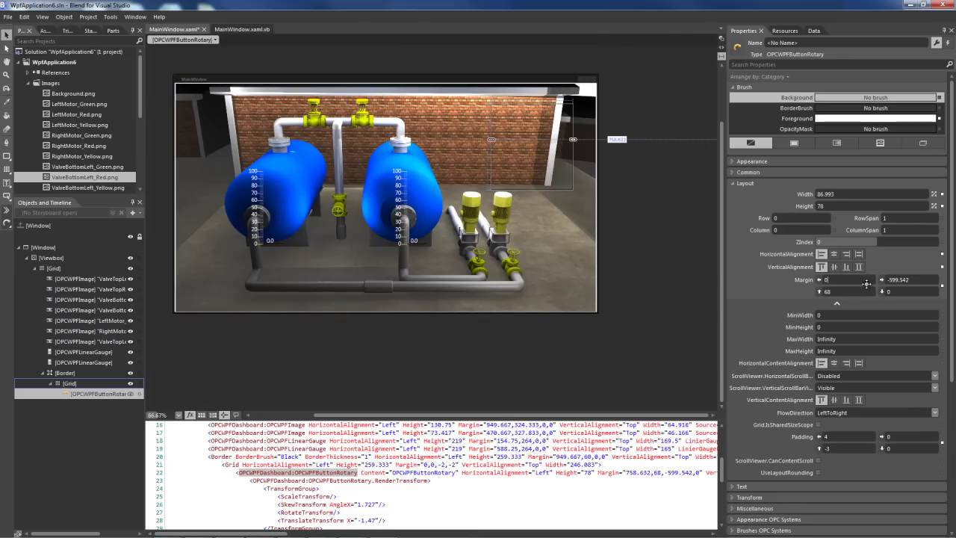
left_click(924, 281)
type("0")
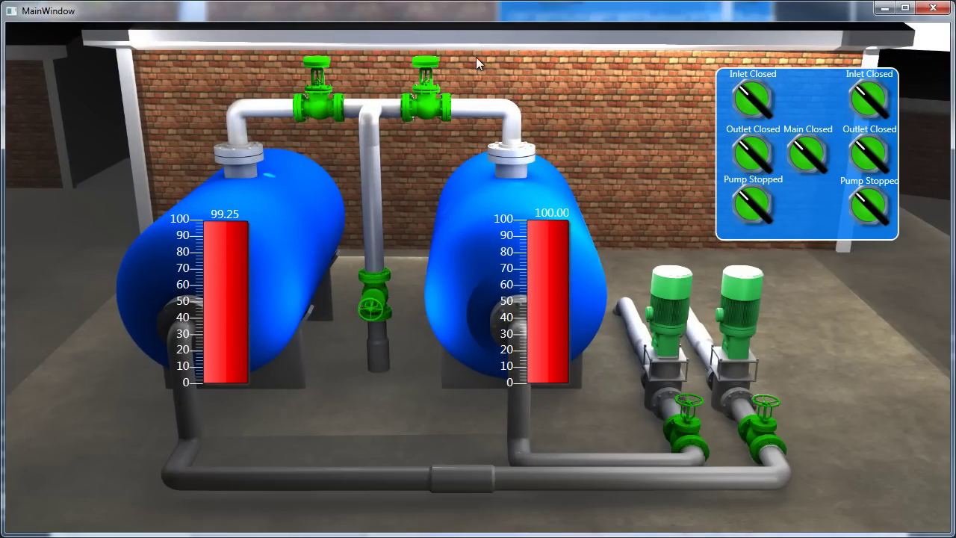
- Toggle the left inlet, main valve, left outlet and left pump on and off
left_click(763, 97)
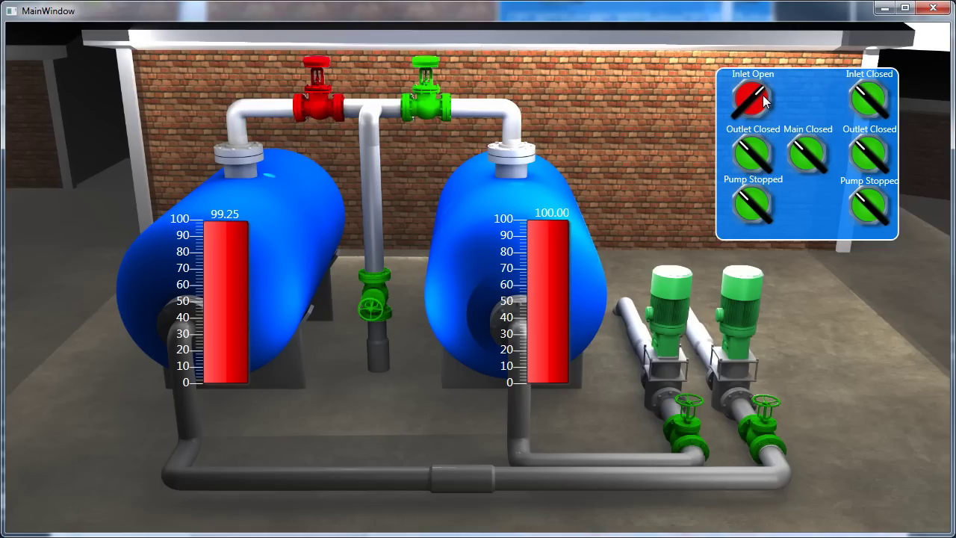
left_click(812, 157)
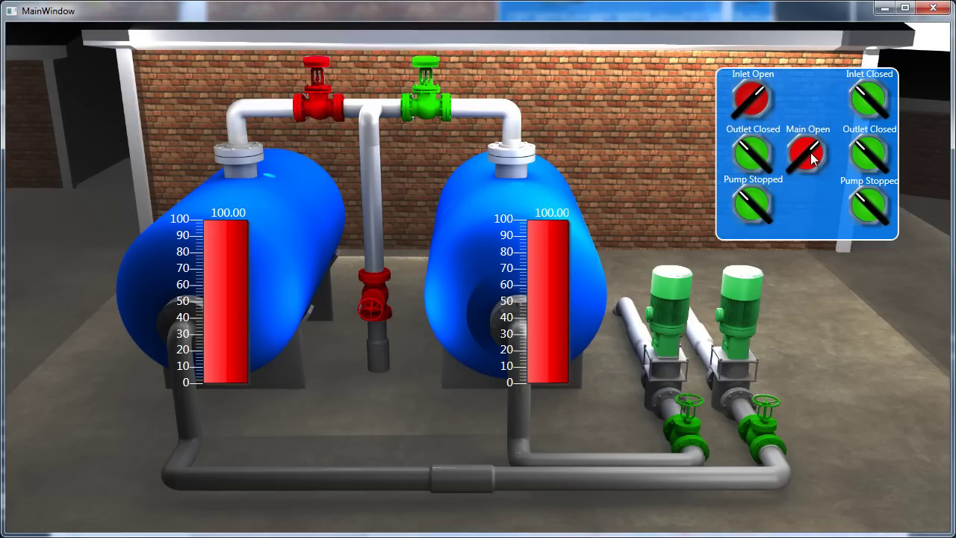
left_click(813, 156)
left_click(760, 98)
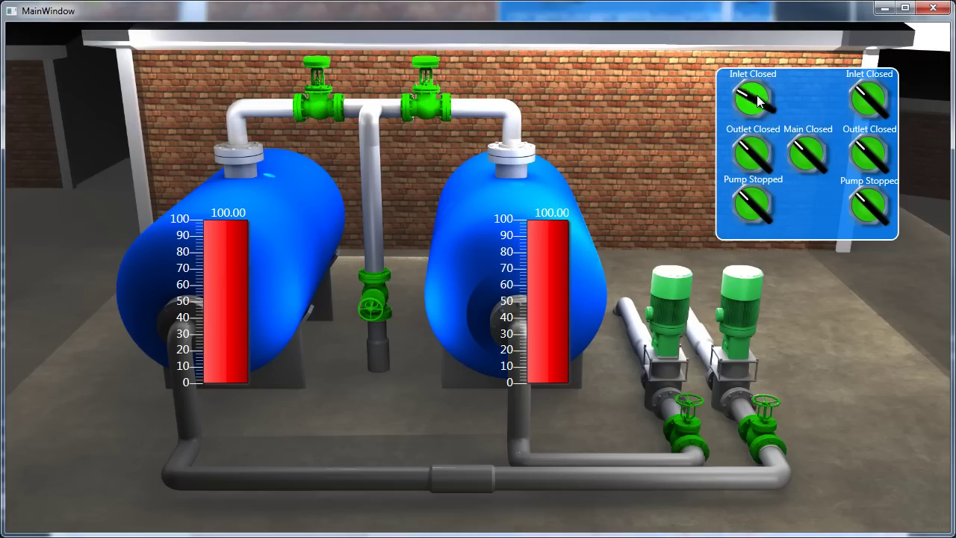
left_click(757, 159)
left_click(752, 200)
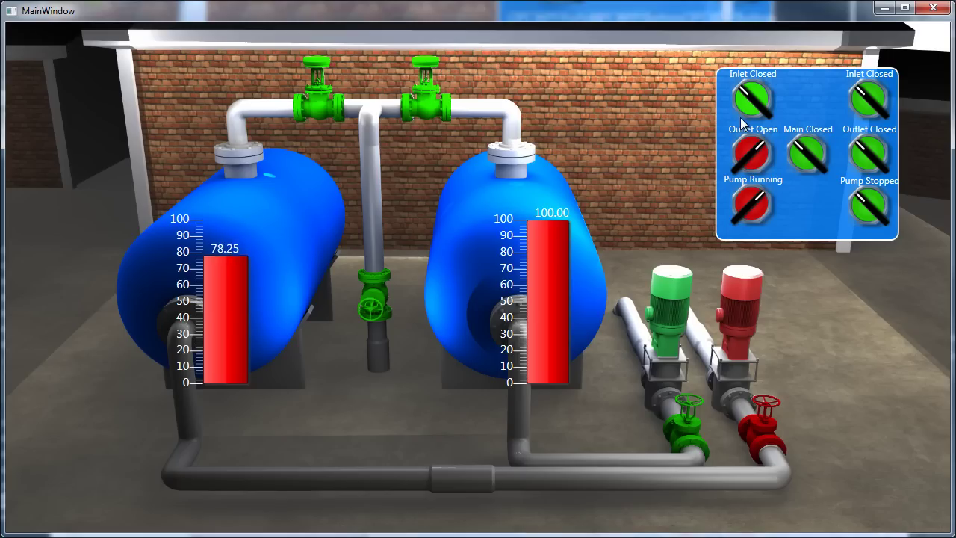
left_click(750, 204)
left_click(751, 155)
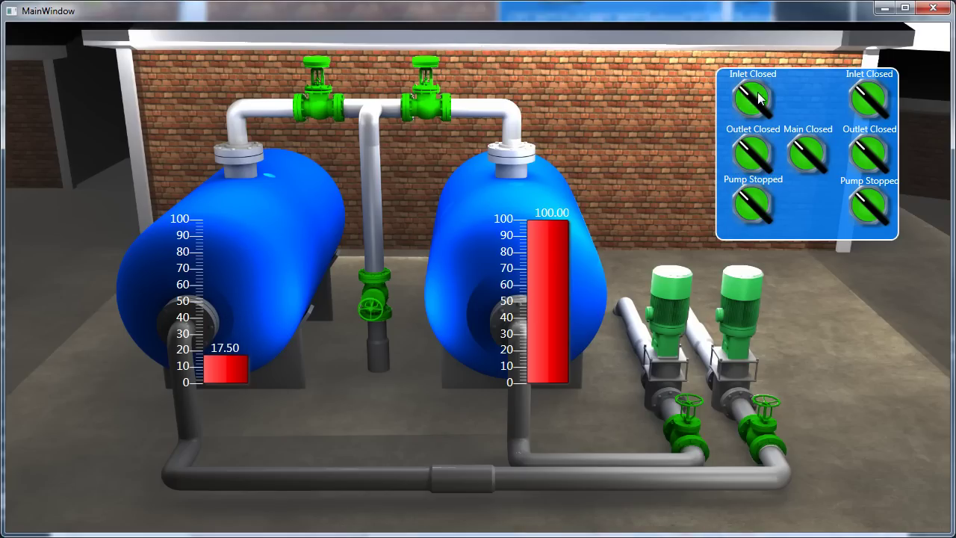
- Reopen the left inlet and main valve, then toggle the right inlet, outlet and pump
left_click(751, 97)
left_click(807, 154)
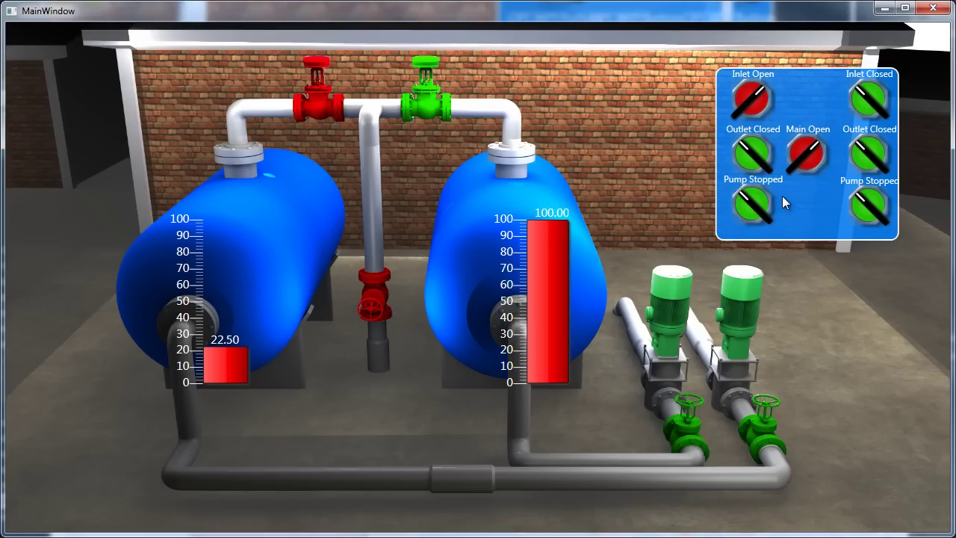
left_click(868, 97)
left_click(874, 150)
left_click(866, 203)
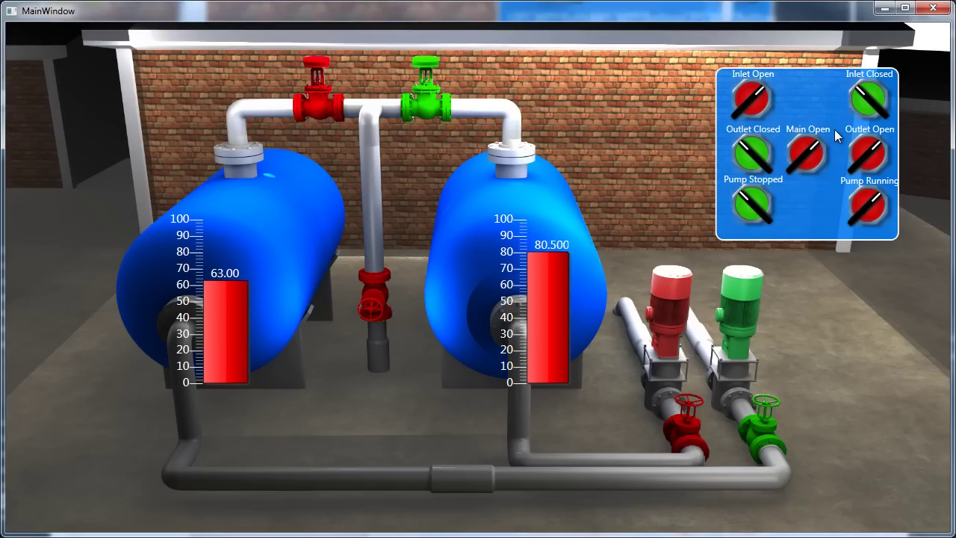
left_click(869, 206)
left_click(878, 157)
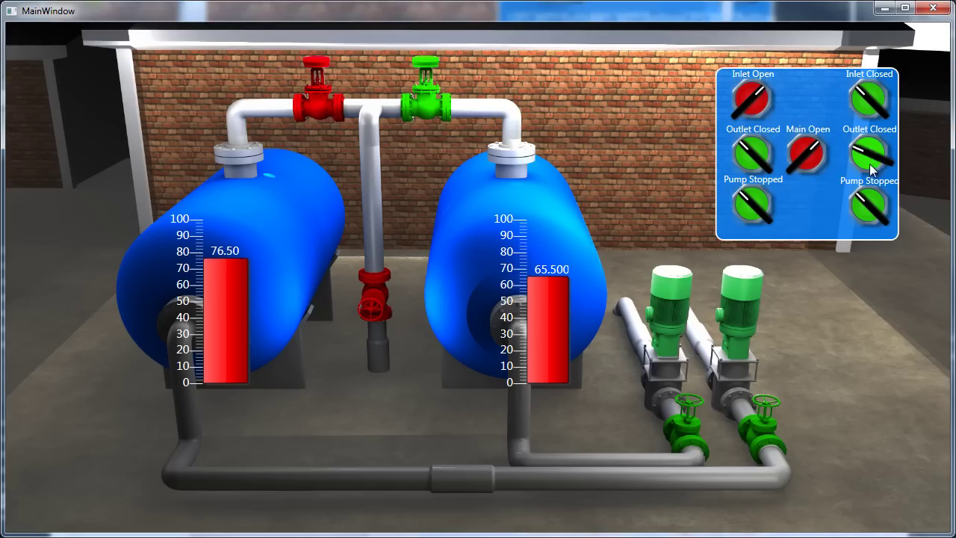
left_click(868, 104)
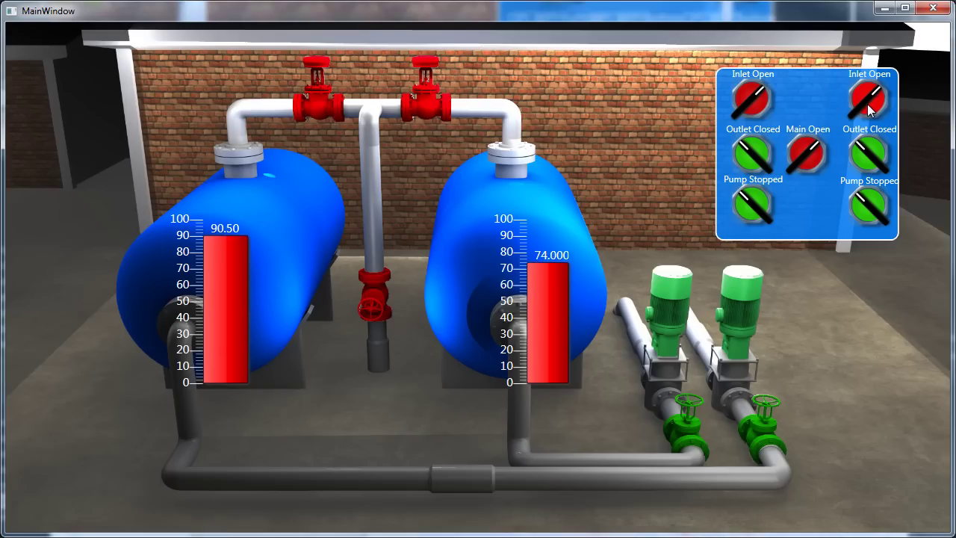
left_click(868, 104)
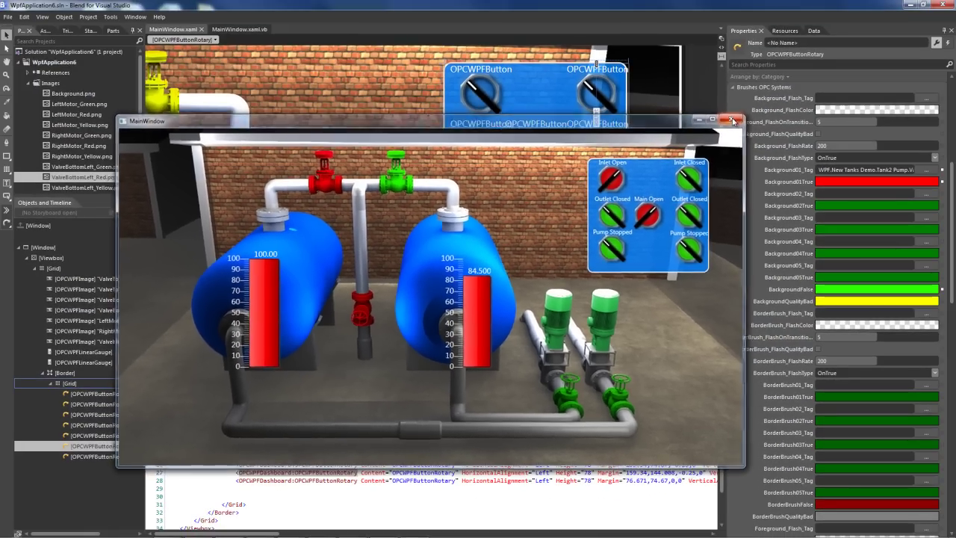
- Close the running HMI window
left_click(755, 106)
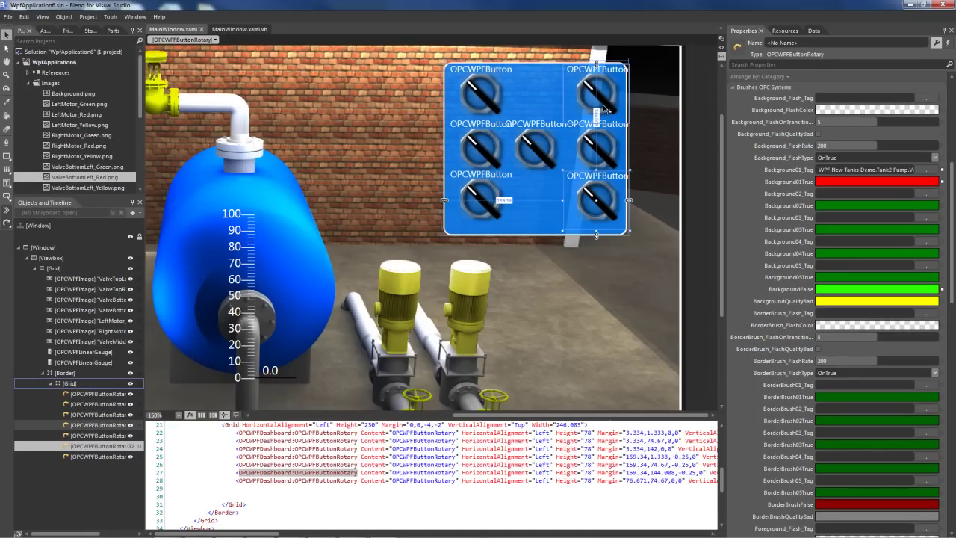